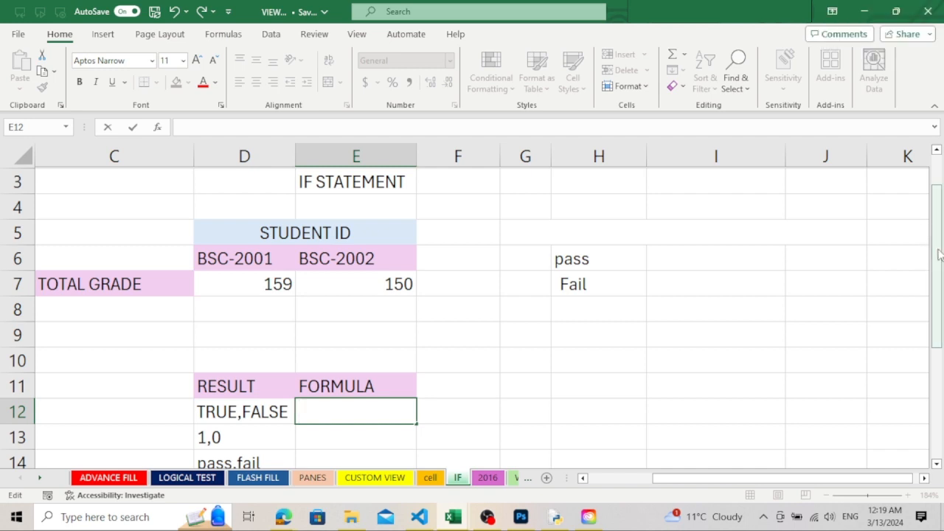
# Examine the IF statement description and the total grades listed for student IDs BSC-2001 and BSC-2002
pyautogui.moveTo(936, 265); pyautogui.dragTo(940, 202)
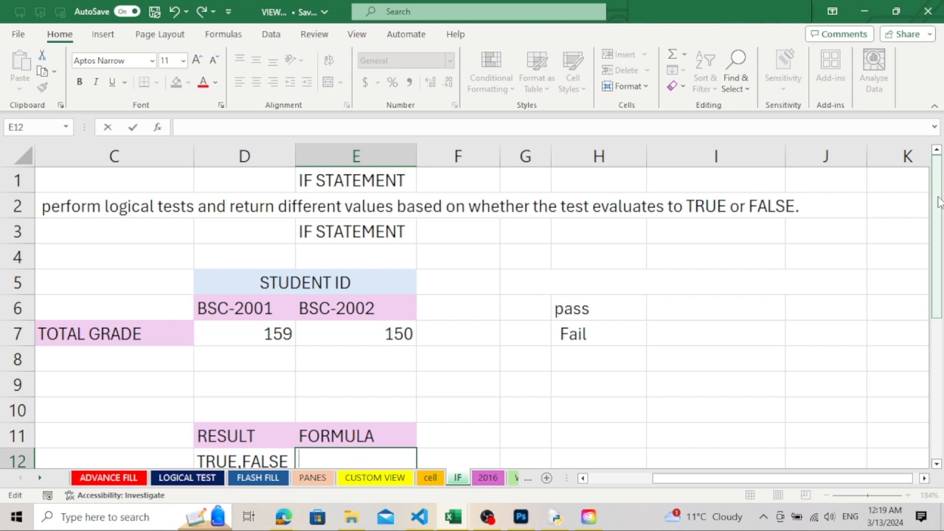
pyautogui.moveTo(938, 201); pyautogui.dragTo(938, 233)
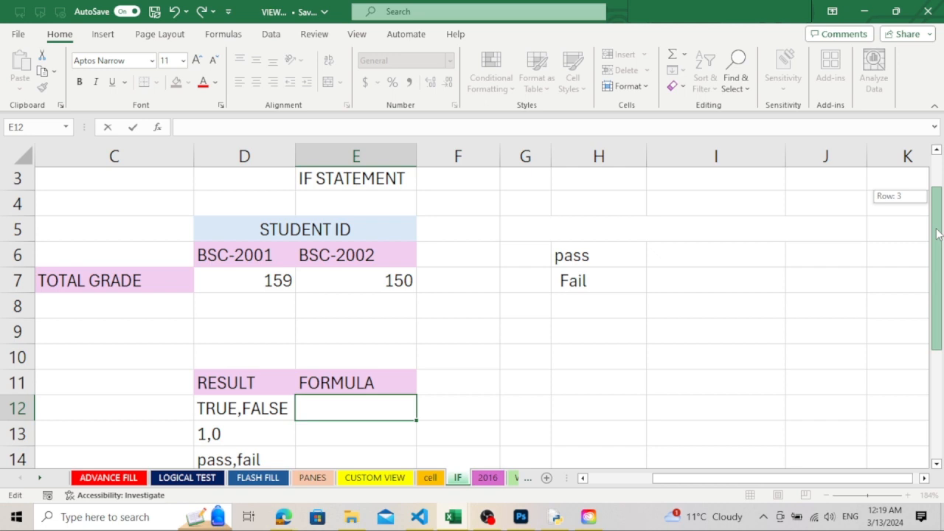
pyautogui.moveTo(936, 233); pyautogui.dragTo(936, 240)
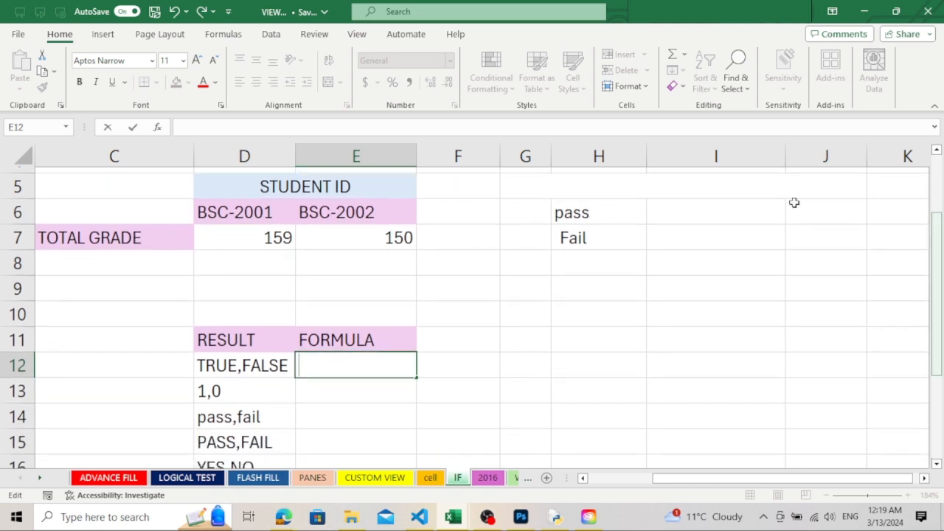
pyautogui.click(297, 187)
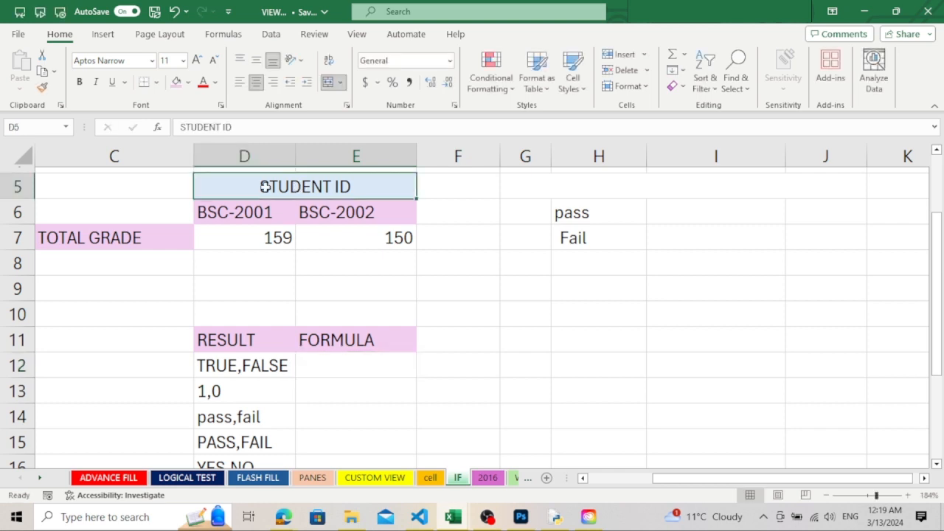
pyautogui.click(245, 212)
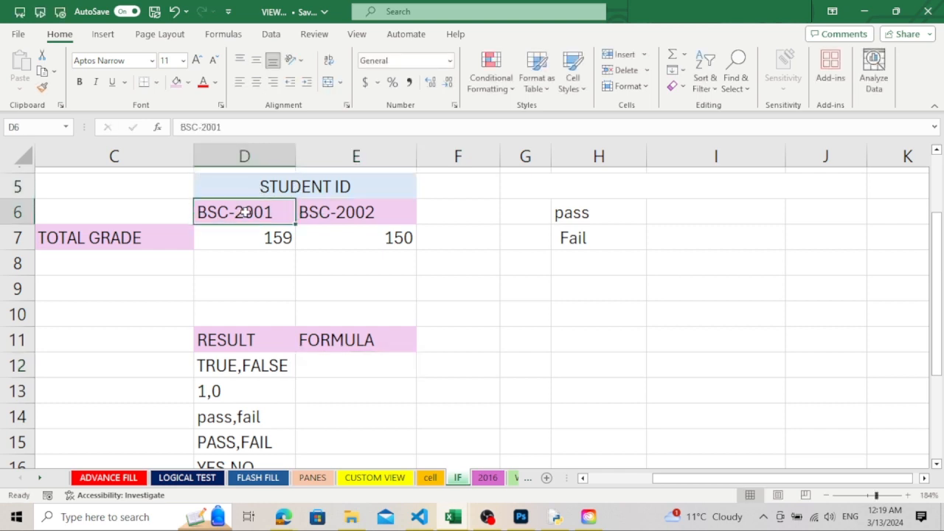
pyautogui.click(342, 221)
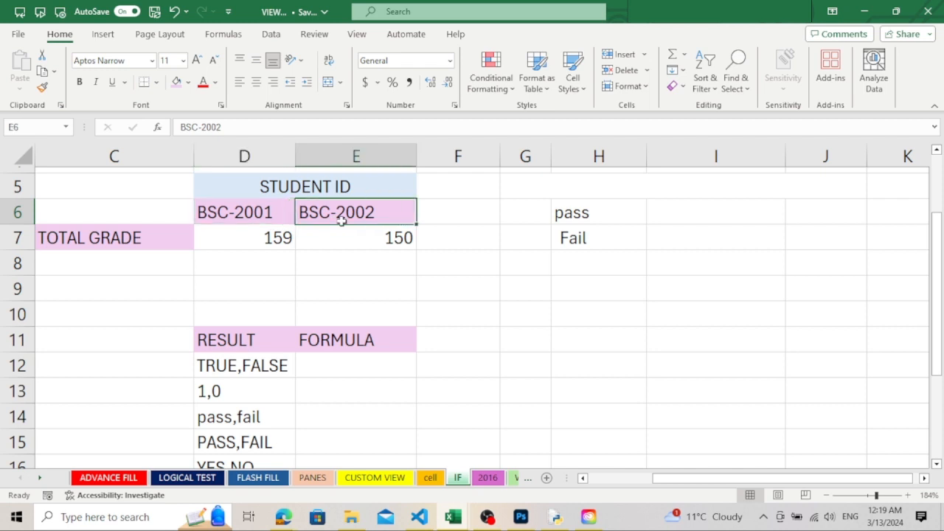
pyautogui.click(136, 233)
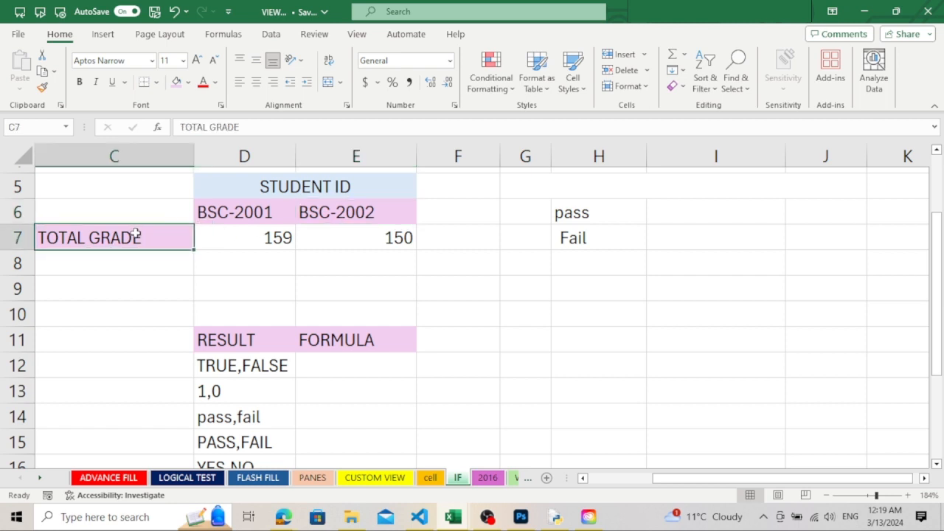
pyautogui.click(265, 237)
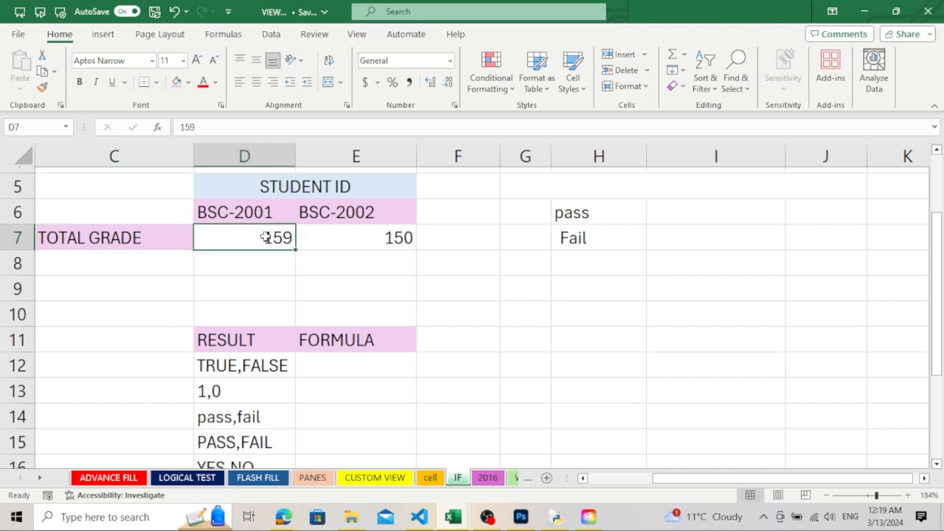
pyautogui.click(356, 219)
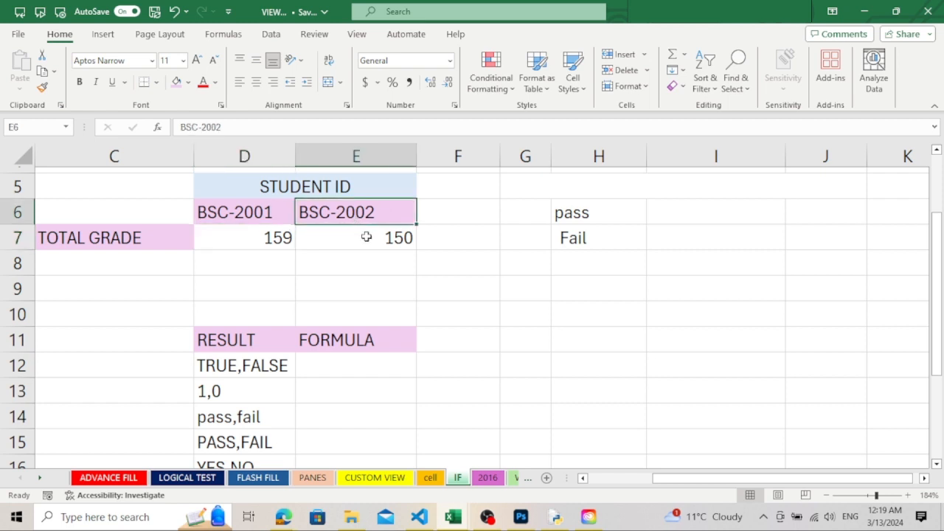
pyautogui.click(368, 237)
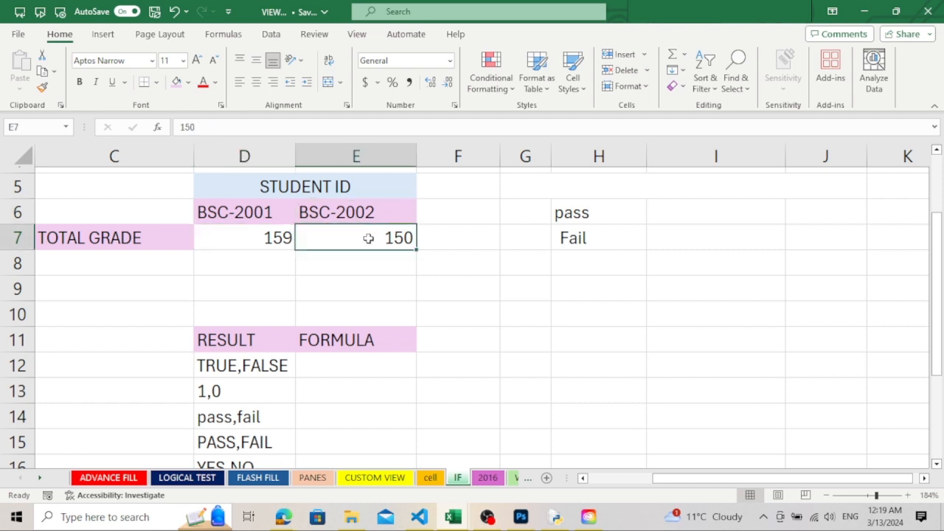
pyautogui.click(279, 238)
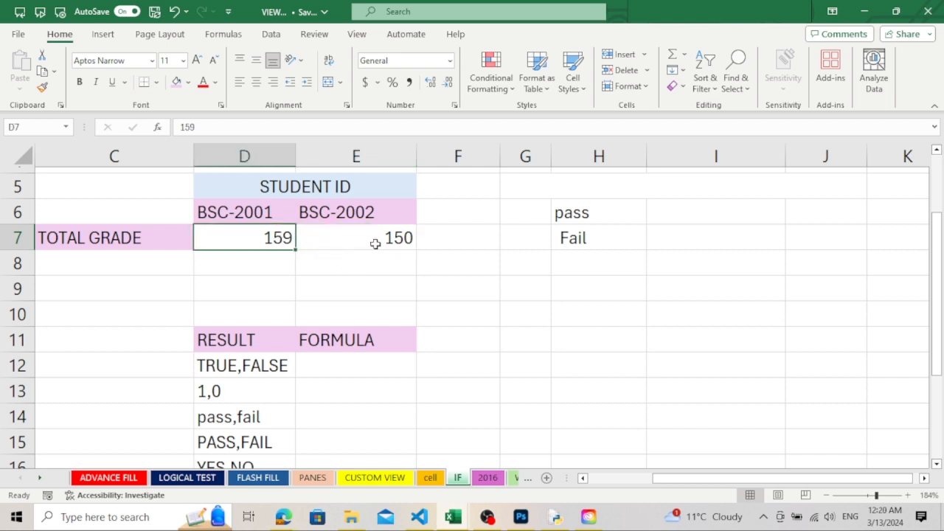
# Enter the formula =D7>E7 in cell E12 to compare the two students' total grades
pyautogui.click(319, 355)
pyautogui.write('=')
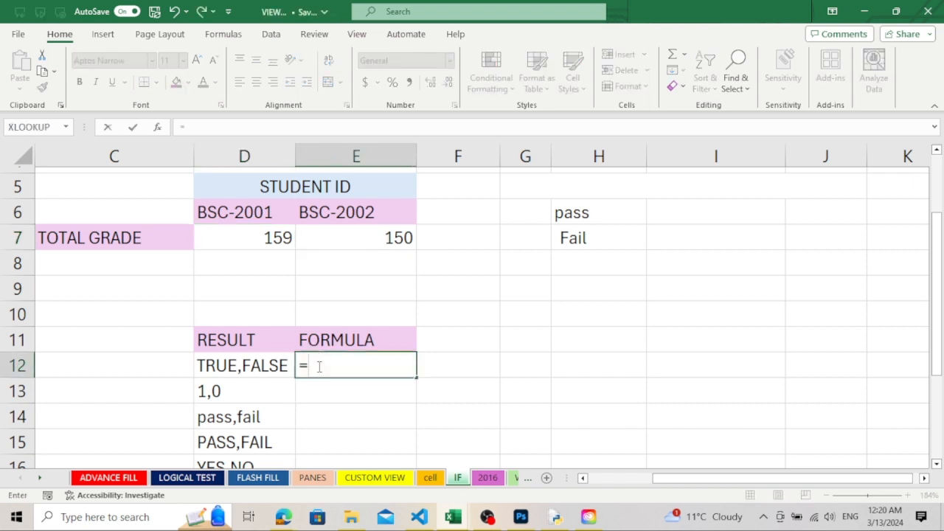
pyautogui.click(277, 237)
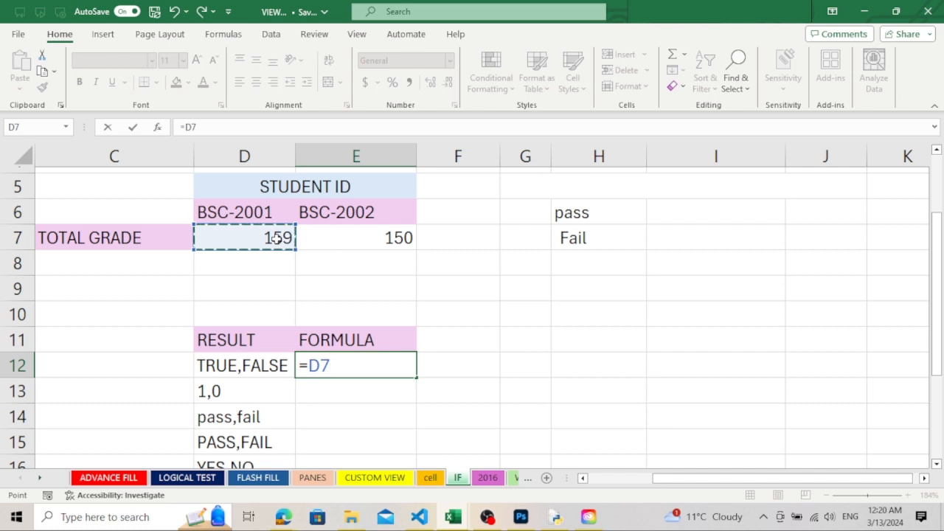
pyautogui.write('>')
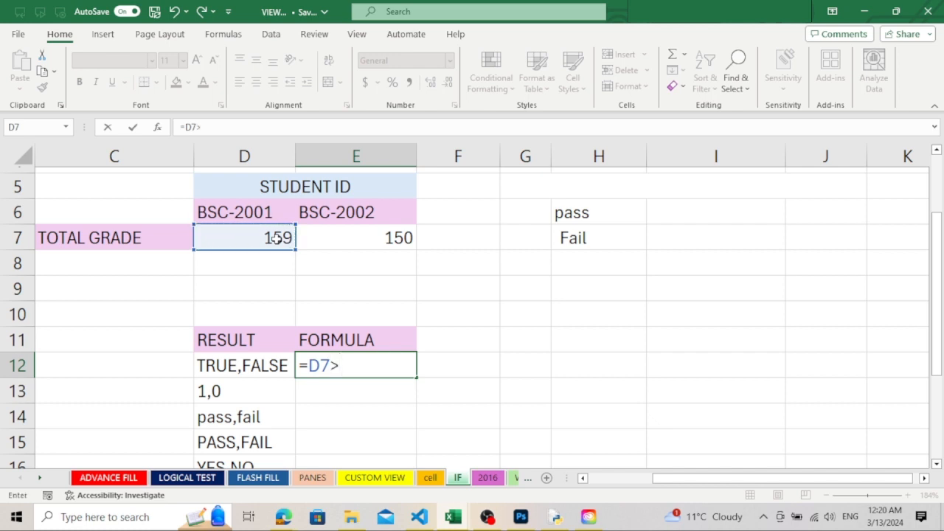
pyautogui.click(382, 243)
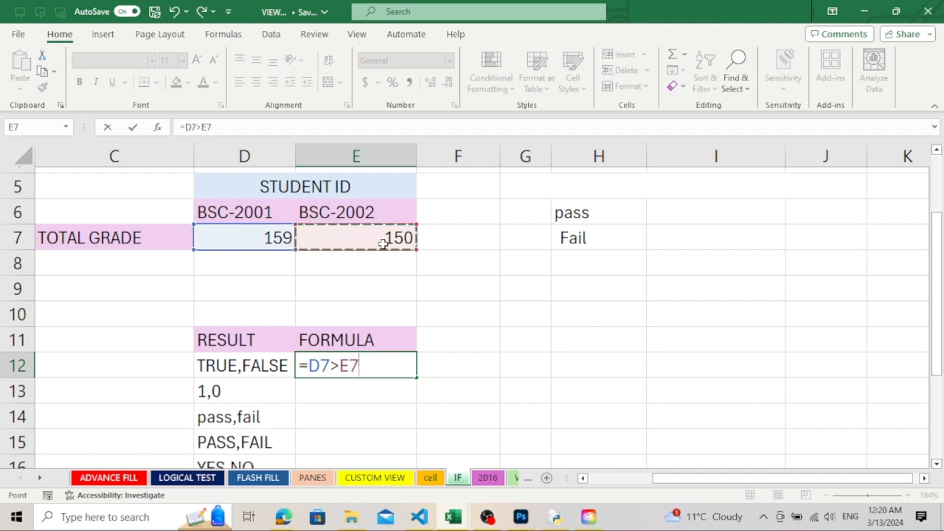
pyautogui.press('Return')
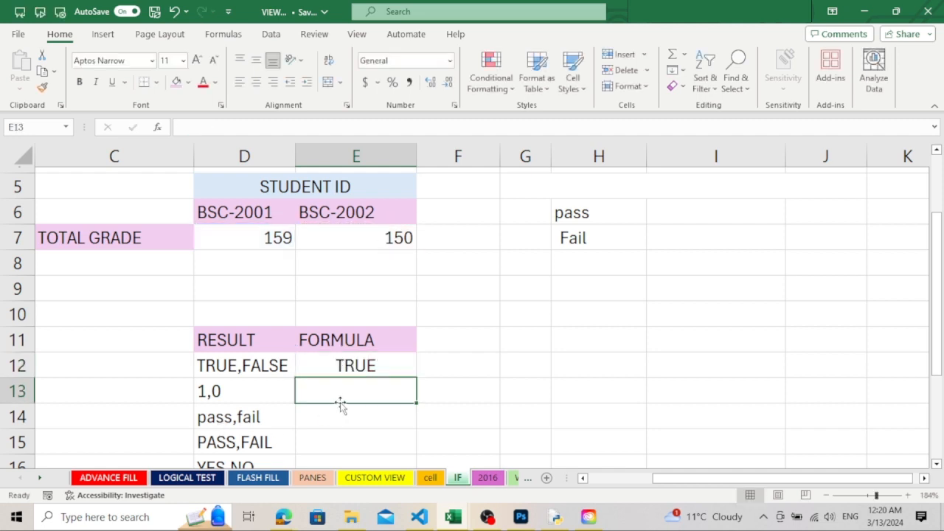
pyautogui.click(353, 362)
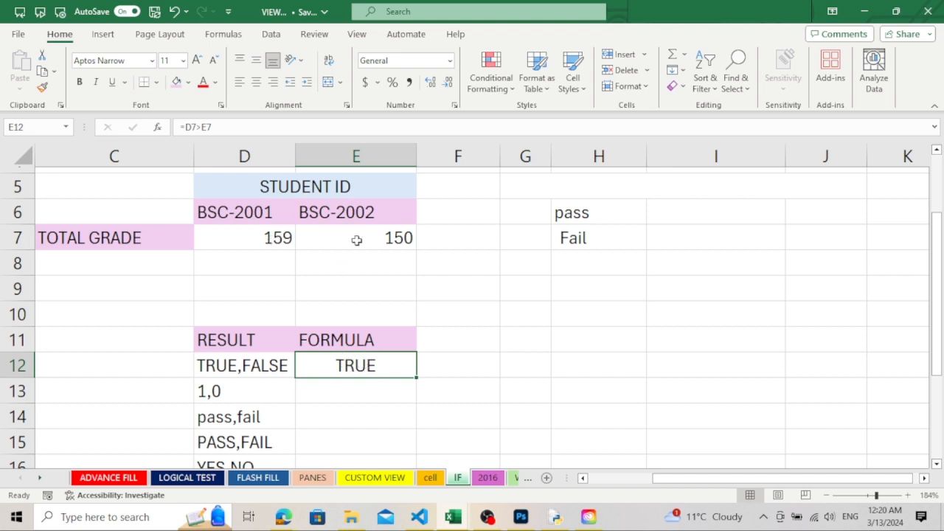
# Test the comparison by setting BSC-2002's total grade in E7 to 160, and undo that change
pyautogui.click(407, 241)
pyautogui.doubleClick(405, 240)
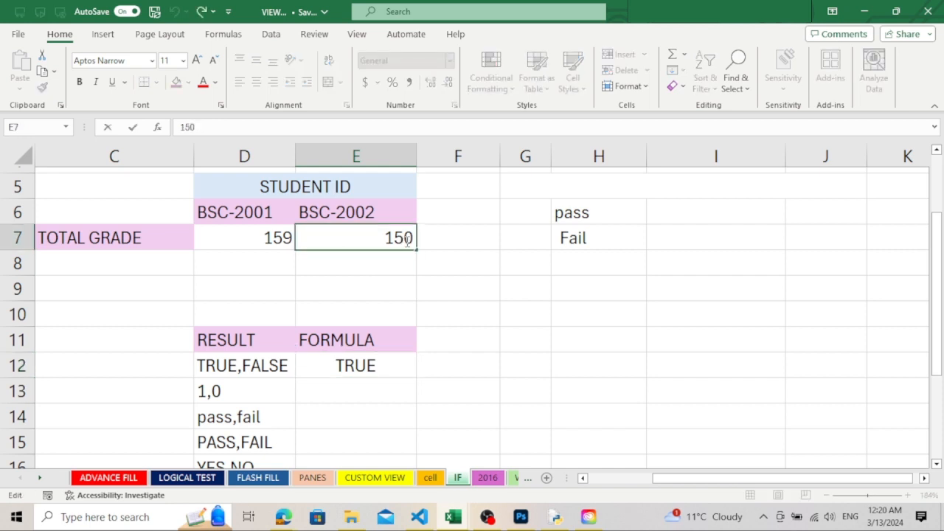
pyautogui.press('BackSpace')
pyautogui.press('Delete')
pyautogui.write('60')
pyautogui.press('Return')
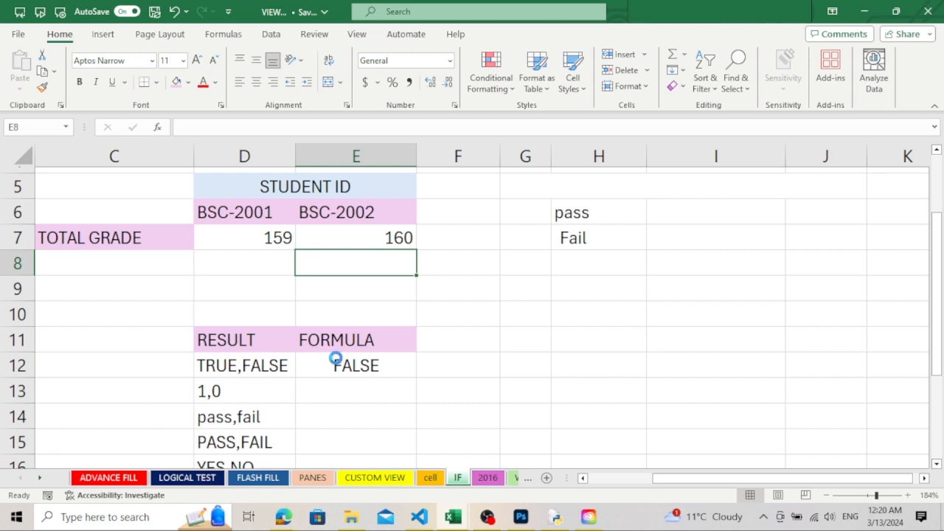
pyautogui.hotkey('ctrl', 'z')
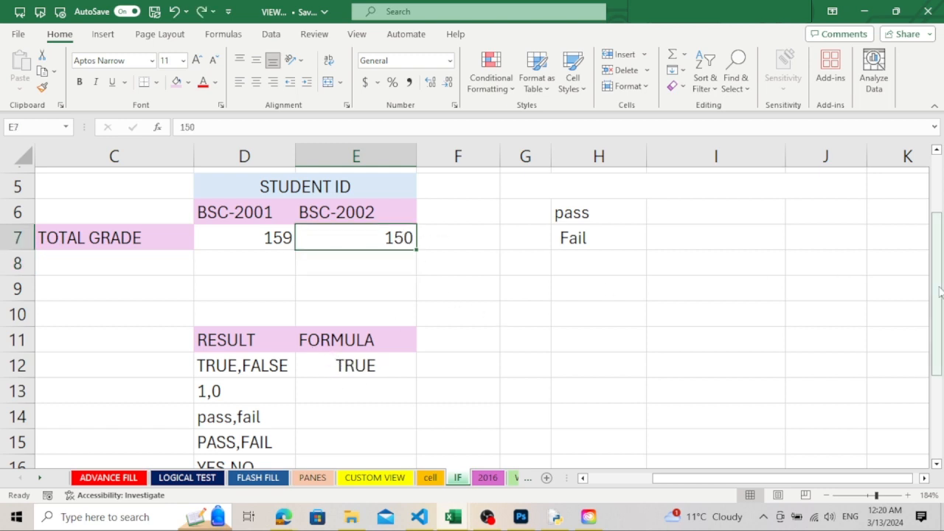
# Start an IF formula in cell E13 with D7>E7 as its logical test
pyautogui.moveTo(936, 293)
pyautogui.mouseDown()
pyautogui.moveTo(939, 302)
pyautogui.moveTo(939, 292)
pyautogui.mouseUp()
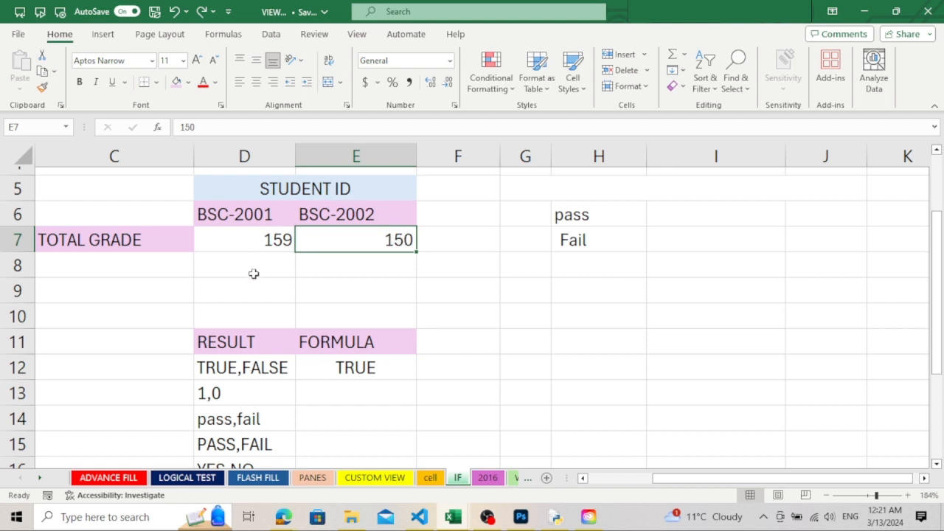
pyautogui.click(334, 396)
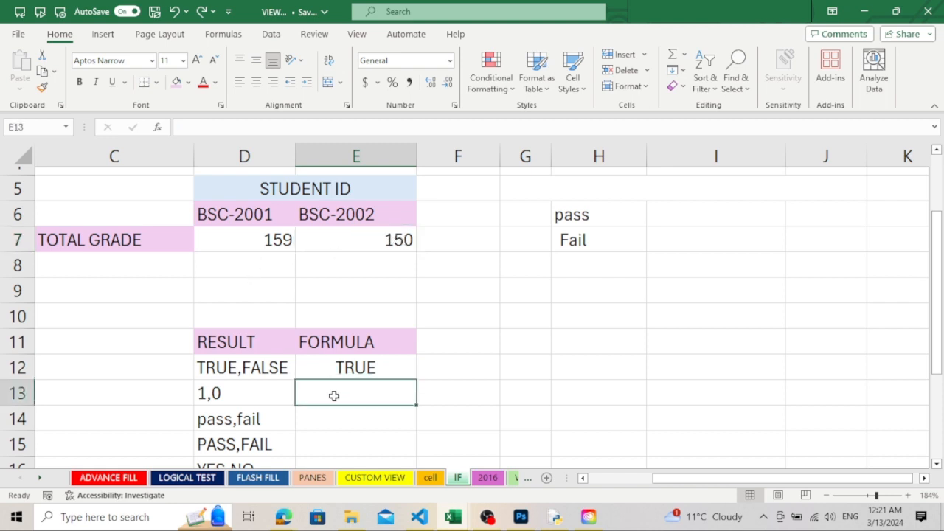
pyautogui.write('=IF')
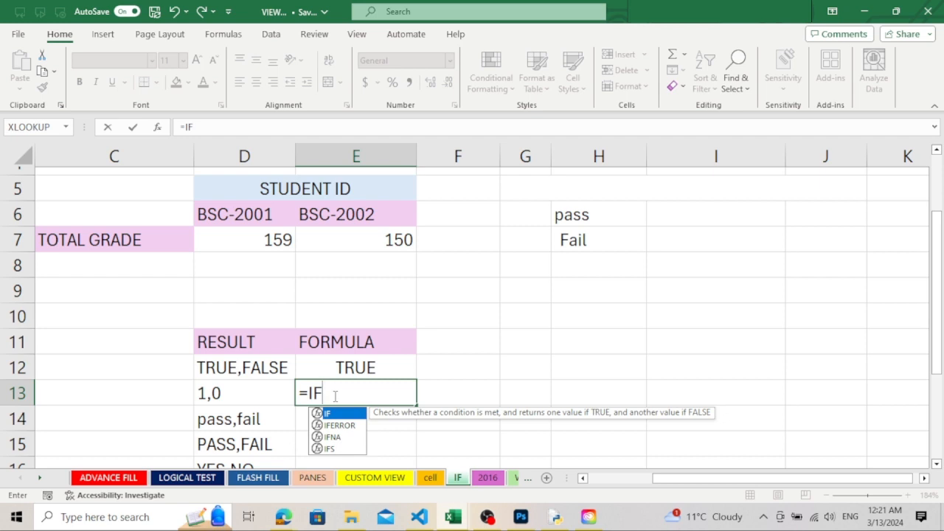
pyautogui.write('(')
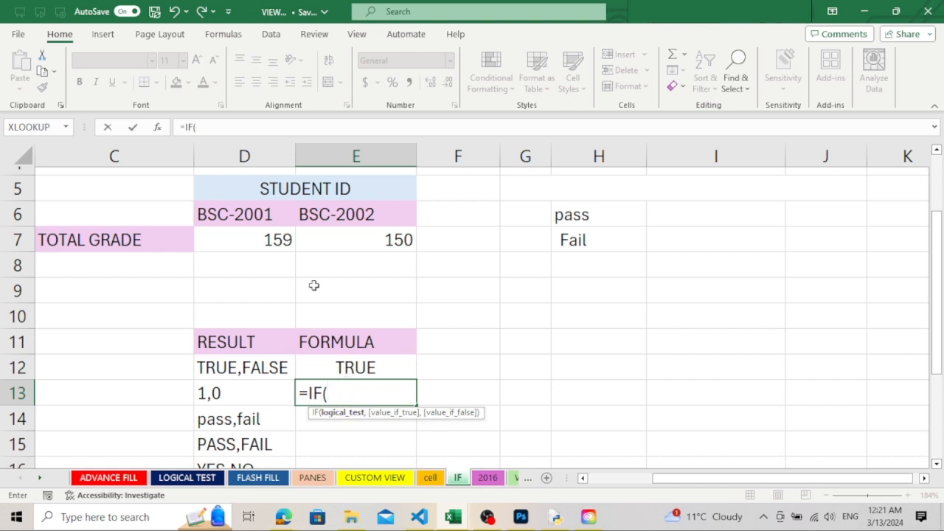
pyautogui.click(257, 235)
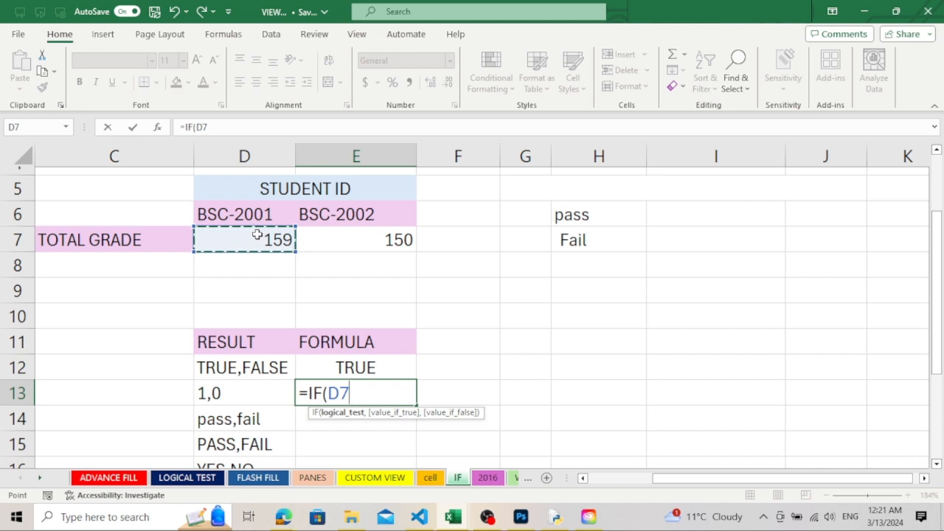
pyautogui.write('>')
pyautogui.click(351, 242)
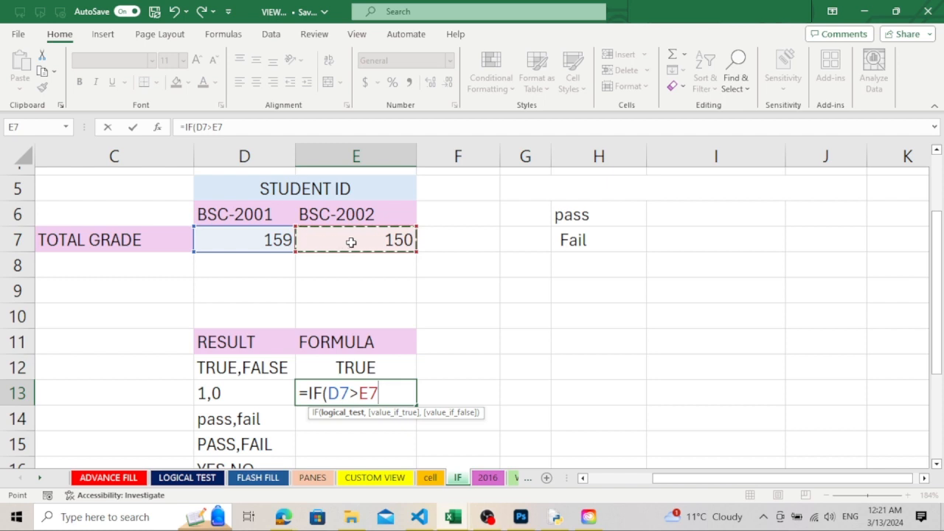
pyautogui.write(',')
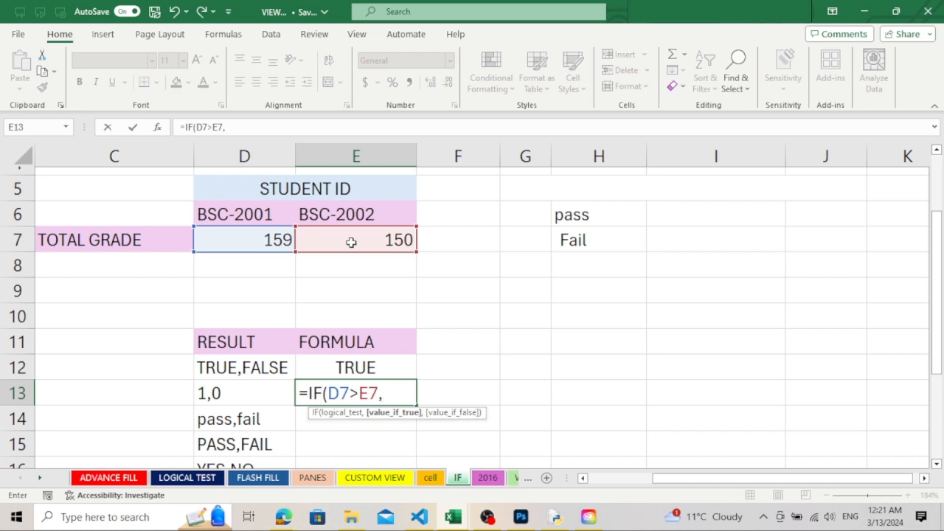
# Complete the E13 formula as =IF(D7>E7,1,0), returning 1 when true and 0 when false
pyautogui.write('1,0')
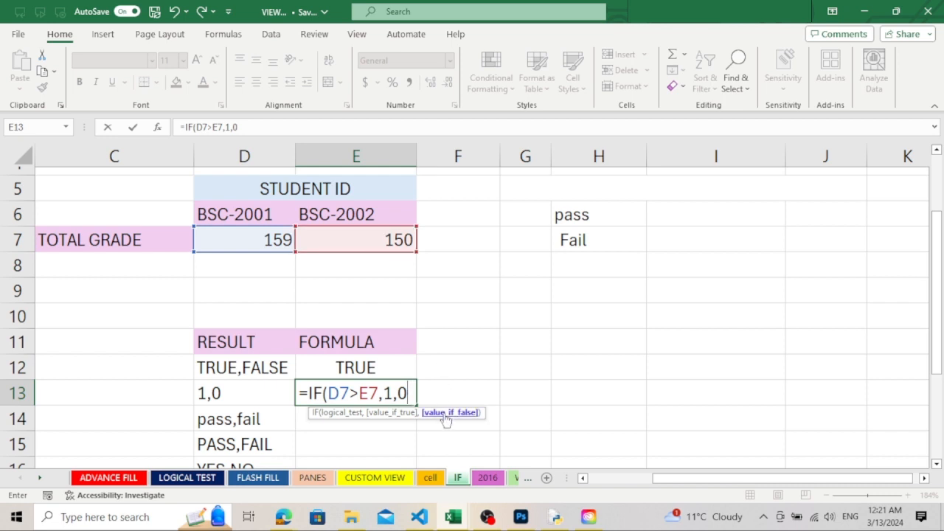
pyautogui.press('BackSpace')
pyautogui.press('BackSpace')
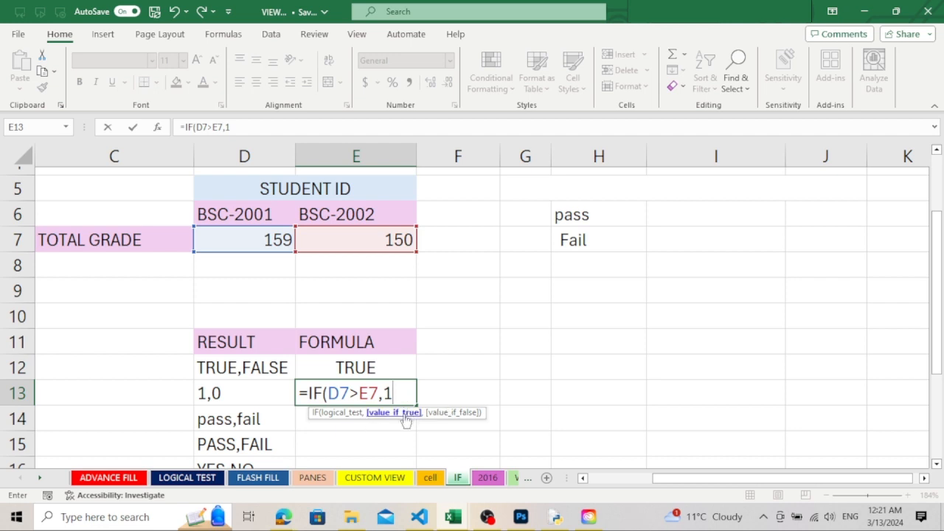
pyautogui.write(',')
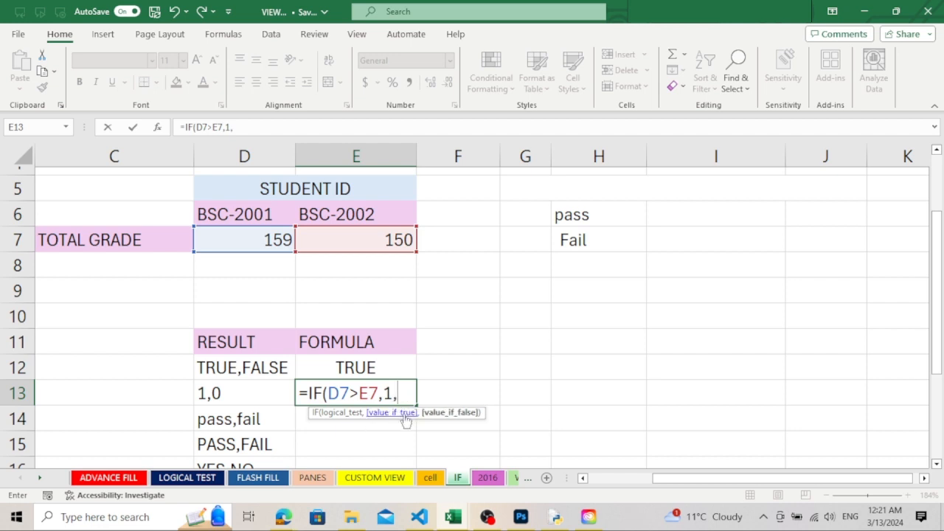
pyautogui.write('0)')
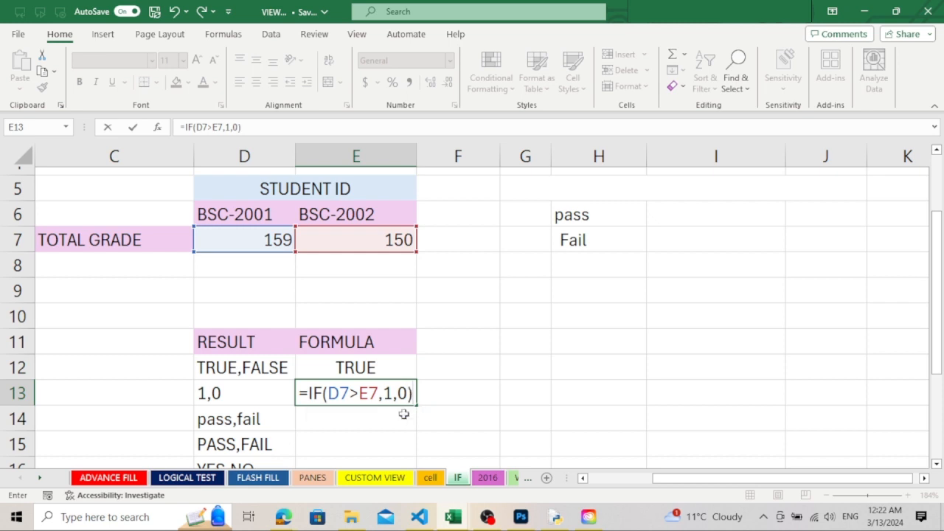
pyautogui.press('Return')
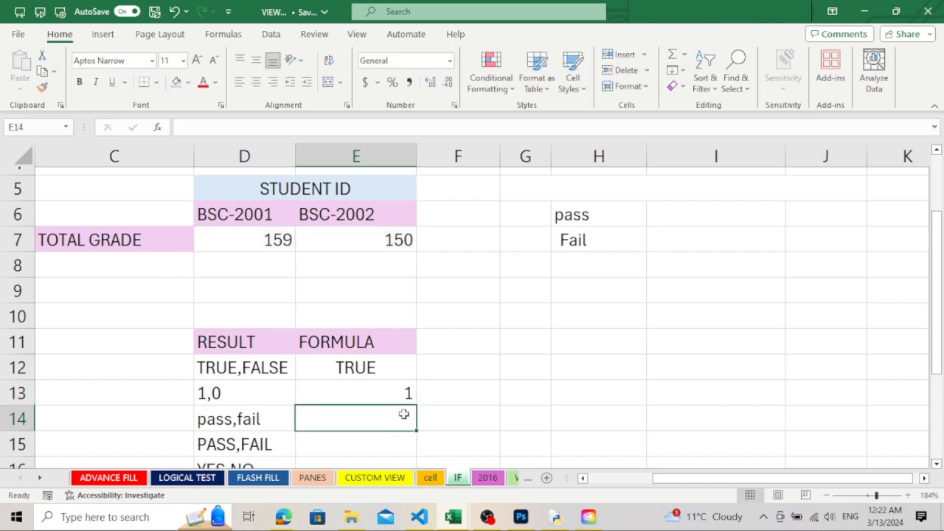
pyautogui.click(410, 396)
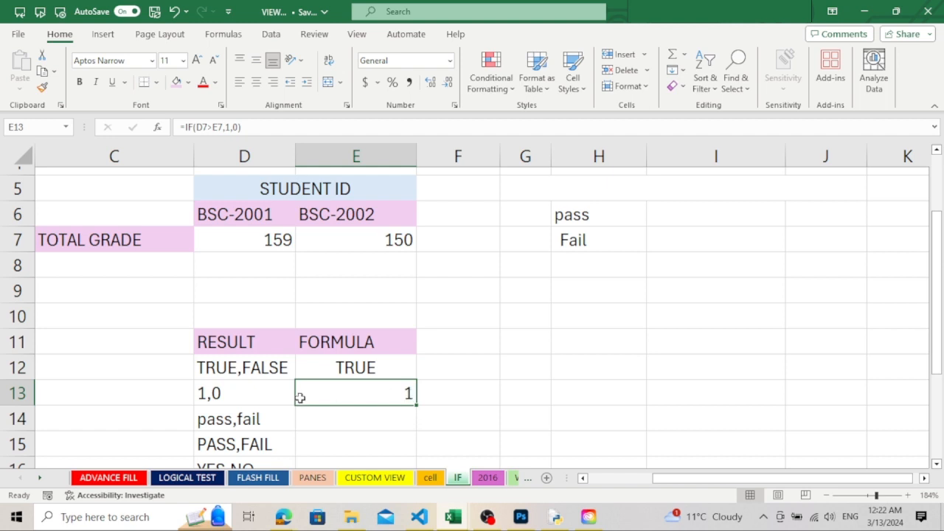
# Set BSC-2002's total grade in cell E7 to 160 to test the false outcome of both formulas
pyautogui.click(405, 239)
pyautogui.doubleClick(405, 240)
pyautogui.press('BackSpace')
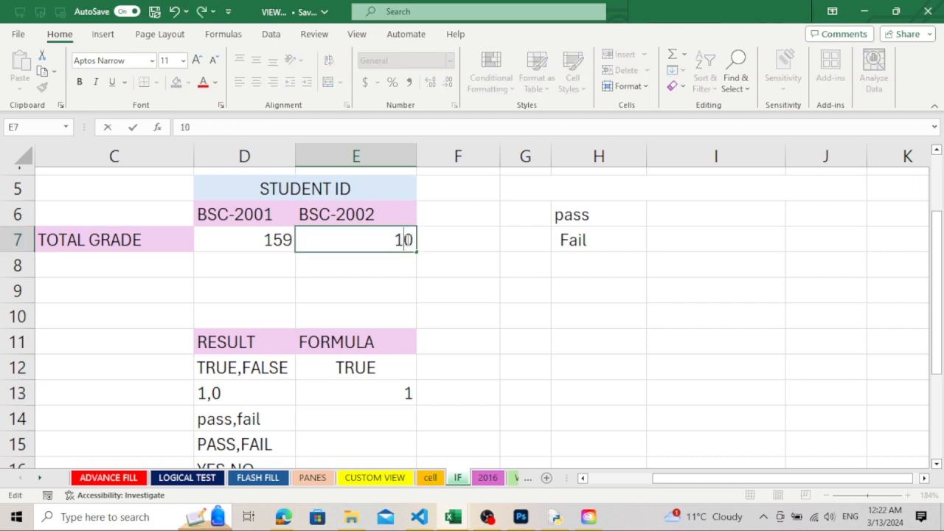
pyautogui.write('6')
pyautogui.press('Return')
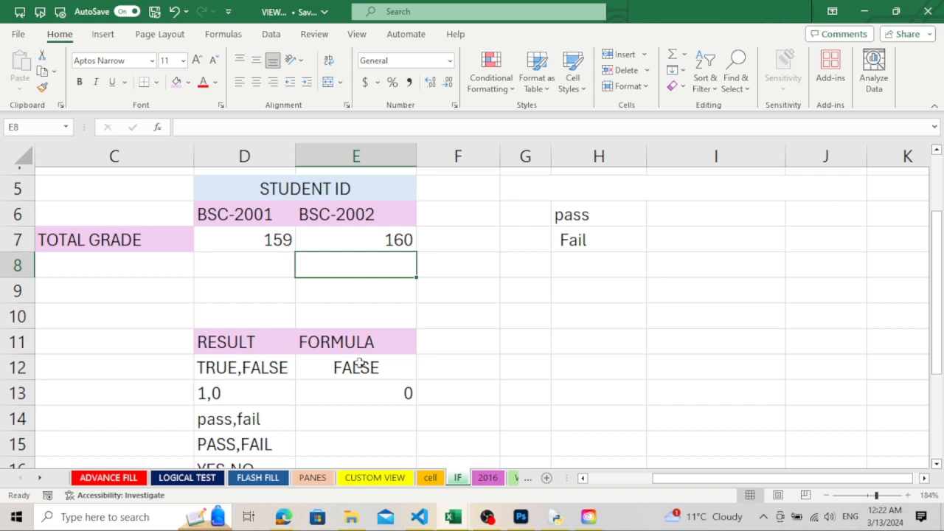
# Undo the last change to BSC-2002's total grade and look over the remaining result pairs in the RESULT column
pyautogui.hotkey('ctrl', 'z')
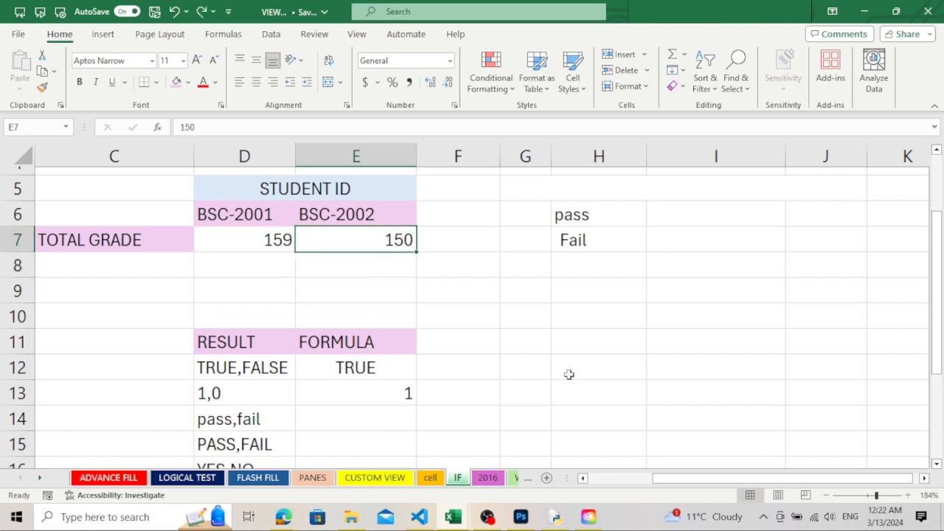
pyautogui.moveTo(941, 287); pyautogui.dragTo(940, 366)
pyautogui.moveTo(940, 369); pyautogui.dragTo(940, 369)
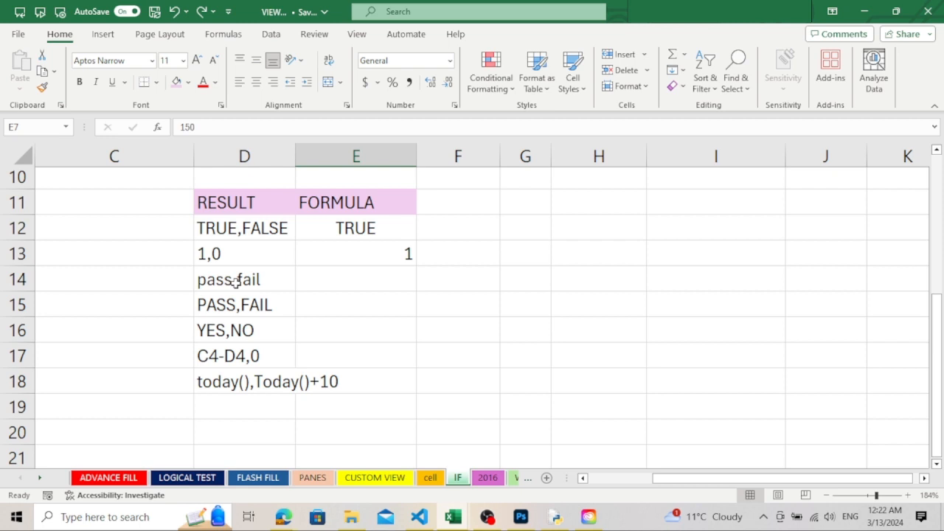
pyautogui.moveTo(940, 368); pyautogui.dragTo(922, 310)
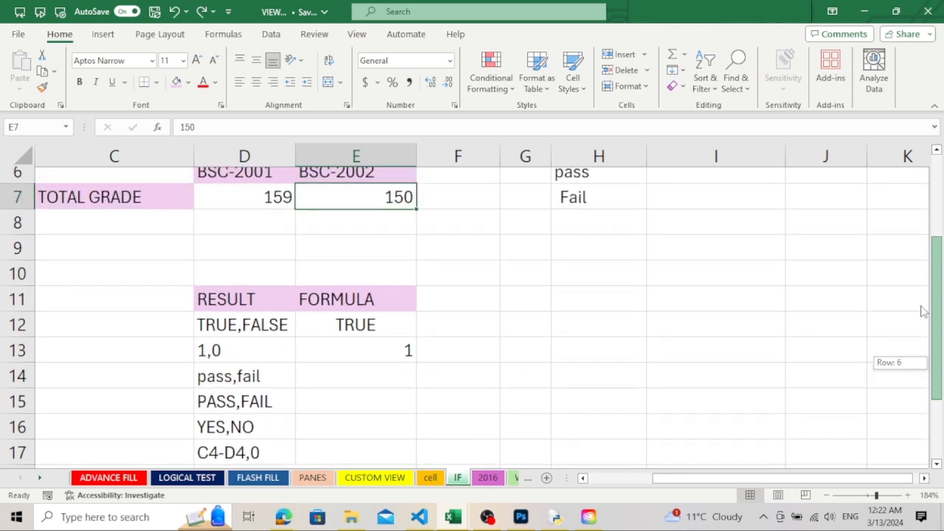
pyautogui.moveTo(922, 310); pyautogui.dragTo(921, 305)
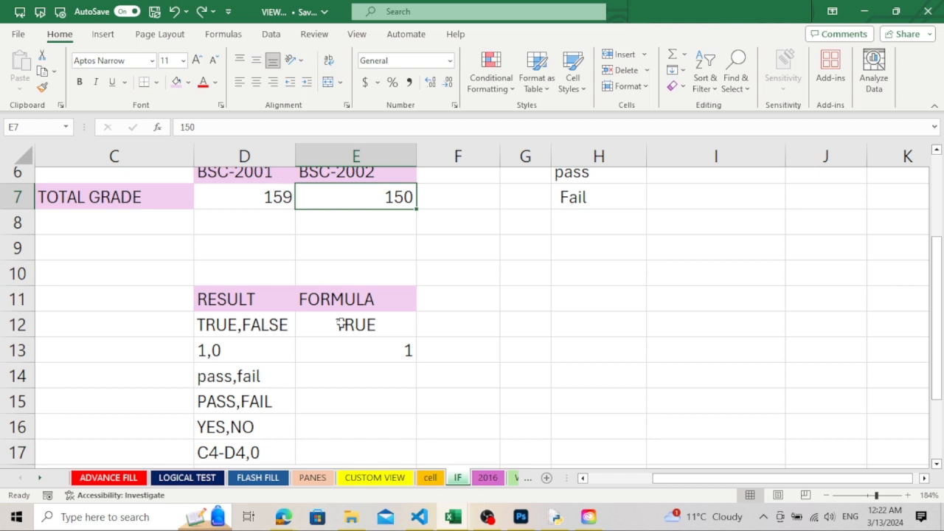
# Start an IF formula in cell E14 with D7>E7 as its logical test
pyautogui.click(323, 378)
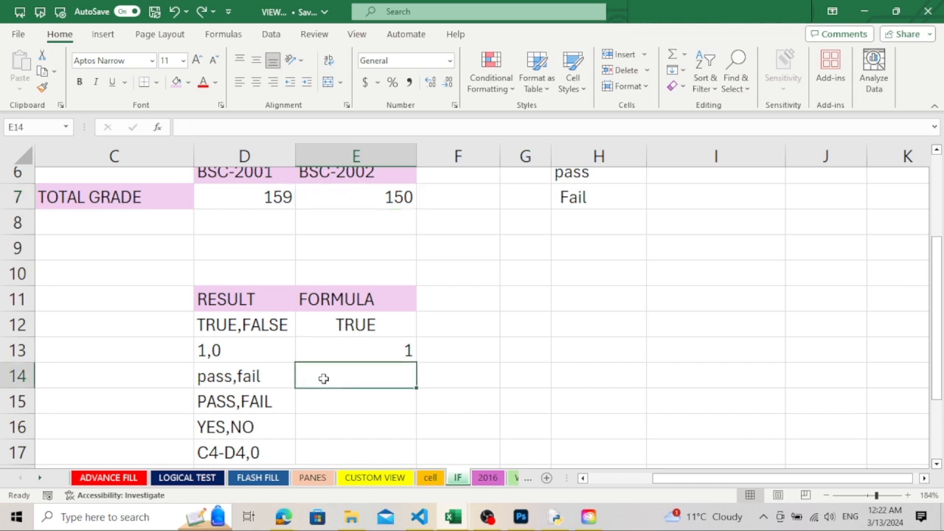
pyautogui.write('=')
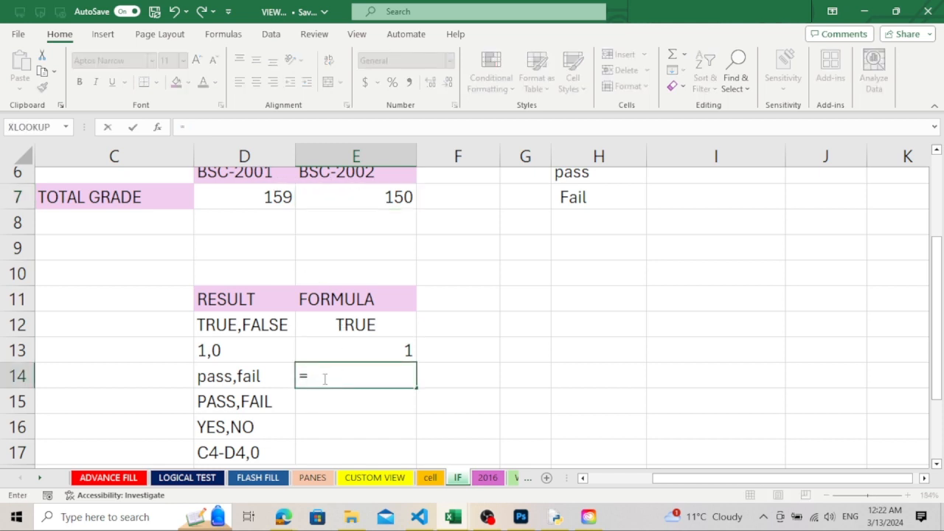
pyautogui.write('IF(')
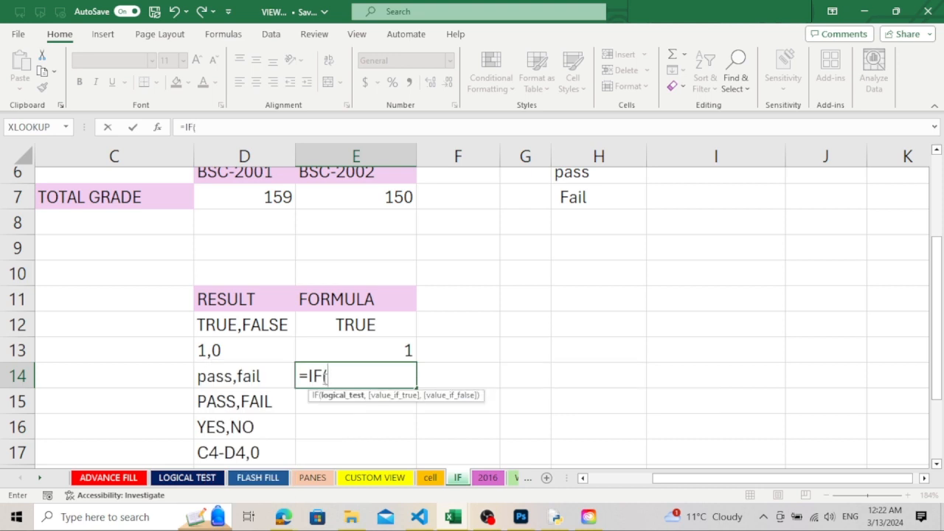
pyautogui.click(264, 193)
pyautogui.write('>')
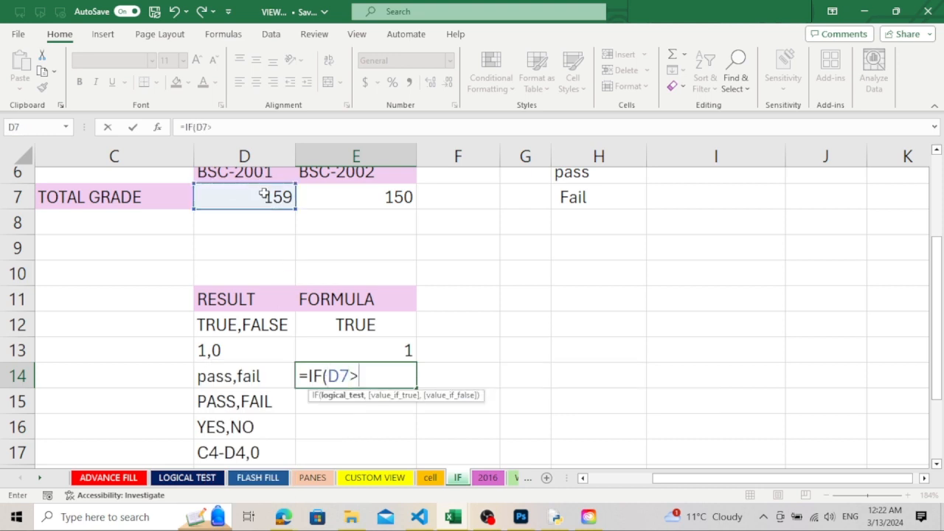
pyautogui.click(366, 204)
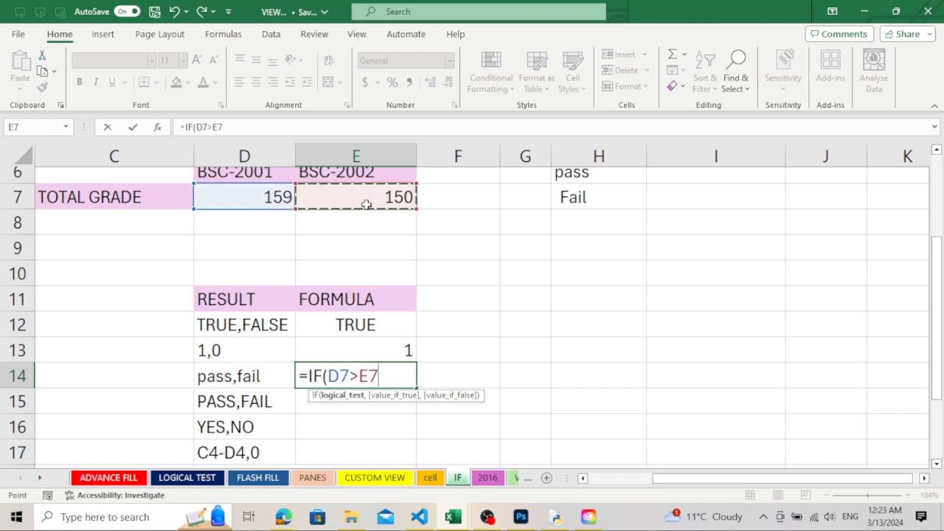
pyautogui.write(',')
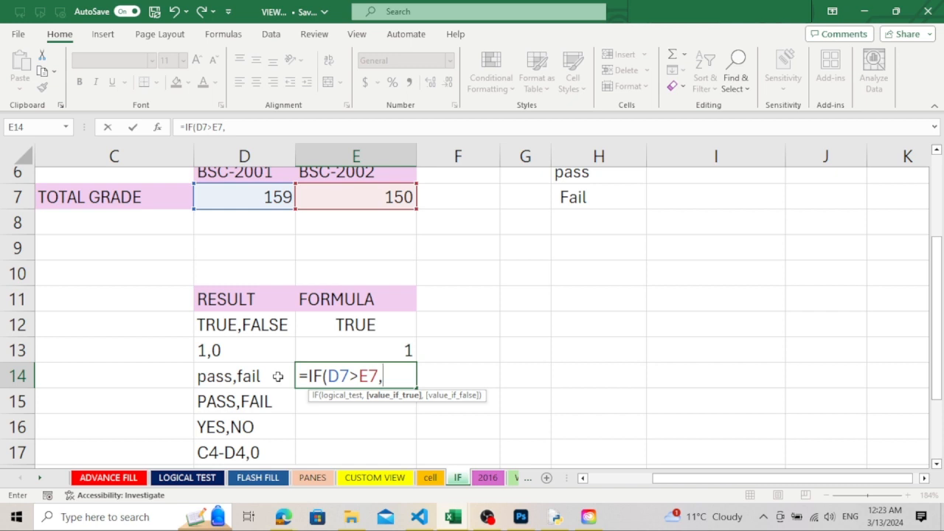
# Complete the E14 formula as =IF(D7>E7,"pass","fail"), with lowercase text for the true and false results
pyautogui.write('"pass')
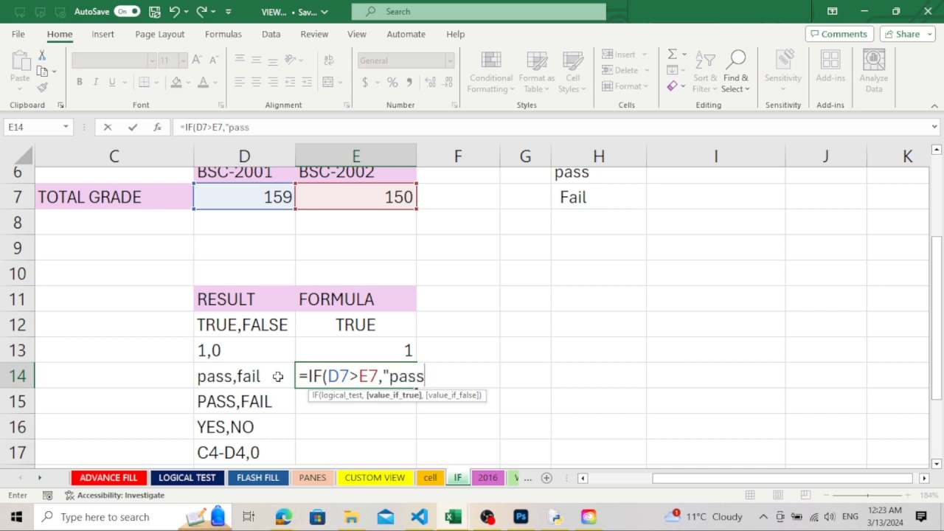
pyautogui.write('",')
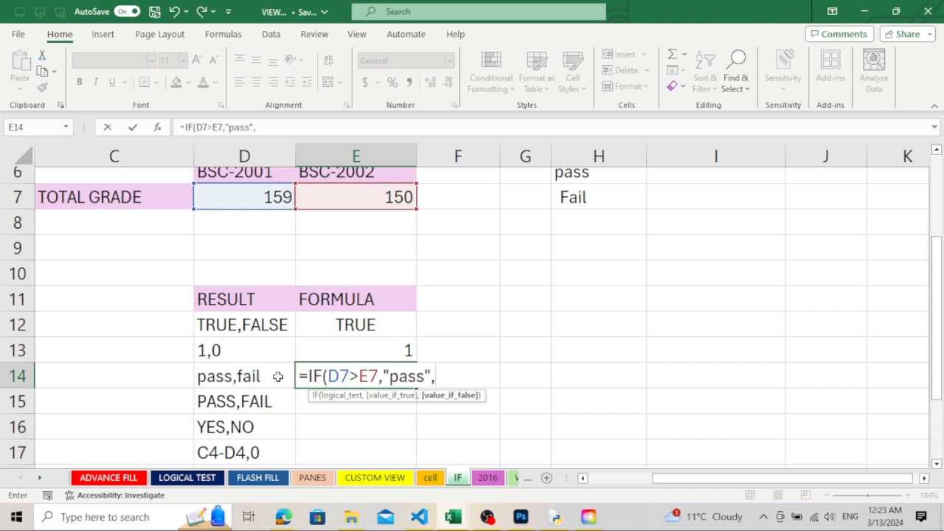
pyautogui.write('"fail")')
pyautogui.press('Return')
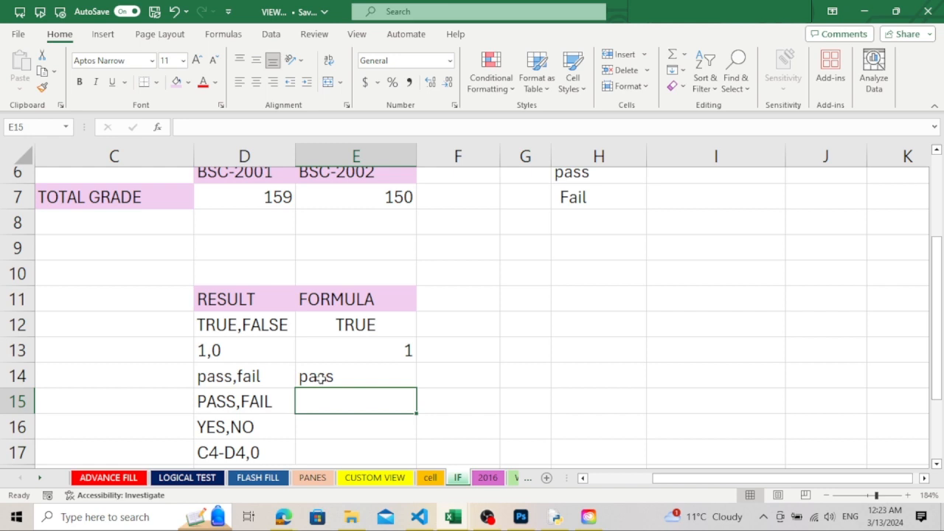
# Test the pass/fail formula by setting BSC-2002's total grade in E7 to 160, and undo that change
pyautogui.doubleClick(405, 194)
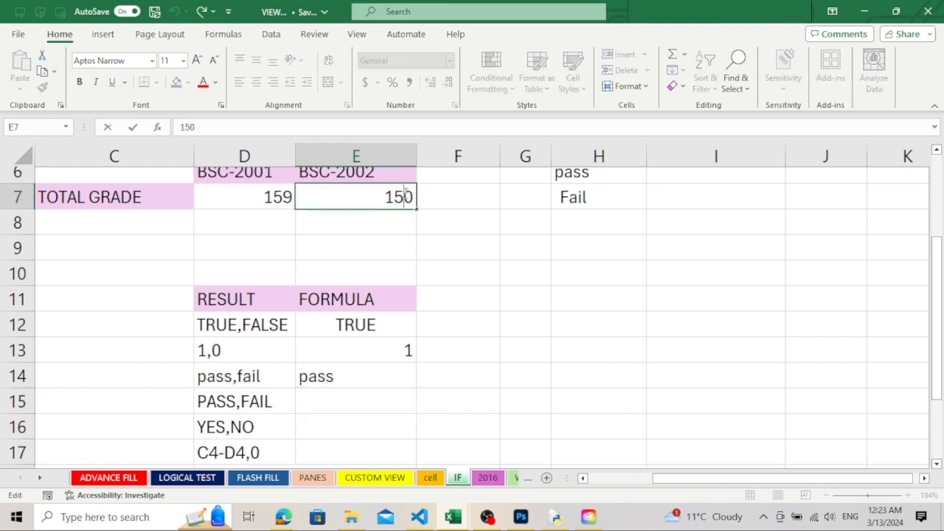
pyautogui.press('BackSpace')
pyautogui.write('6')
pyautogui.press('Return')
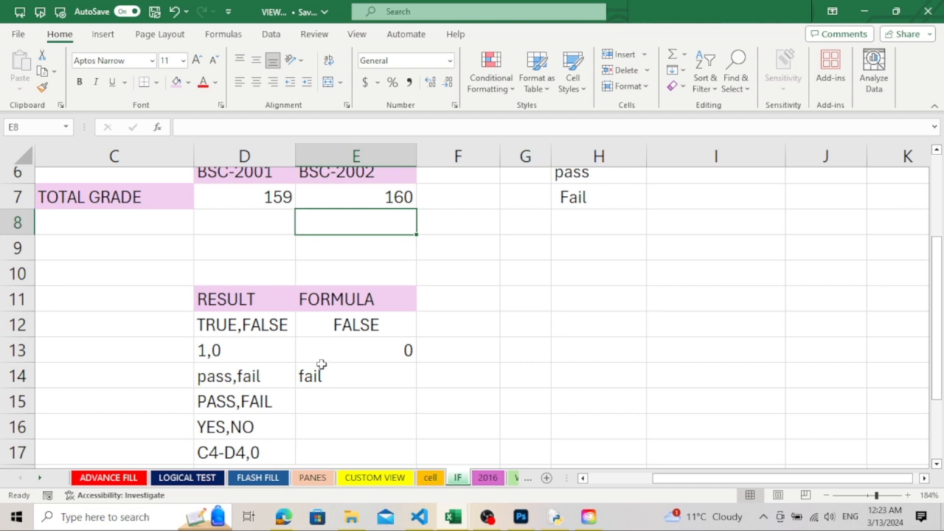
pyautogui.hotkey('ctrl', 'z')
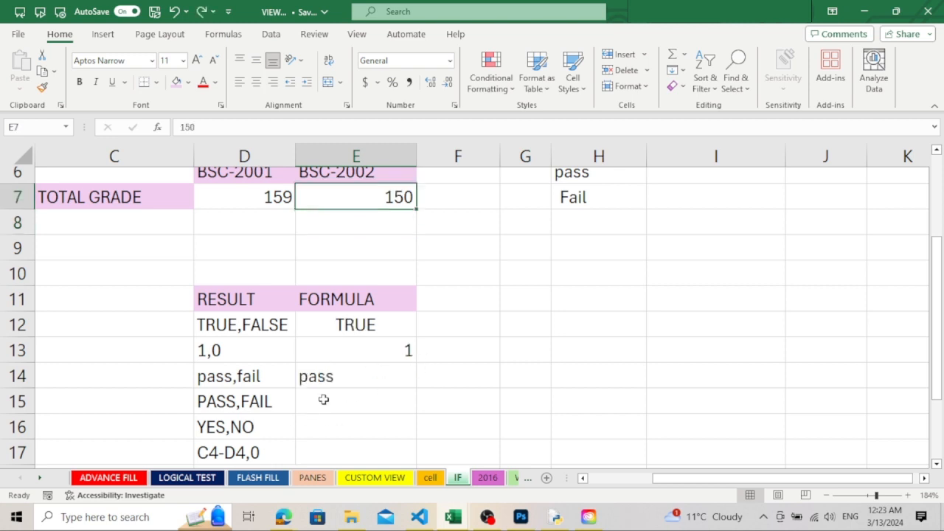
# Start an IF formula in cell E15 that tests whether D7 is greater than E7
pyautogui.click(323, 398)
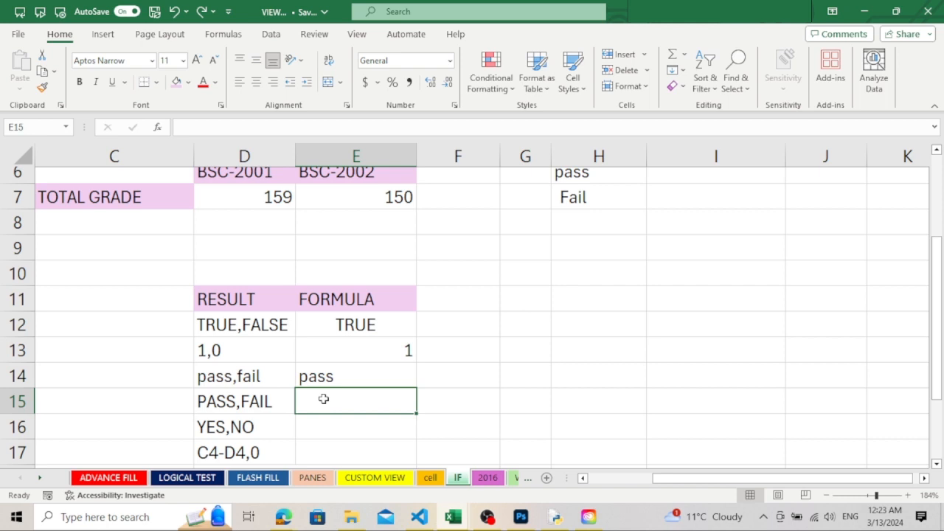
pyautogui.write('=')
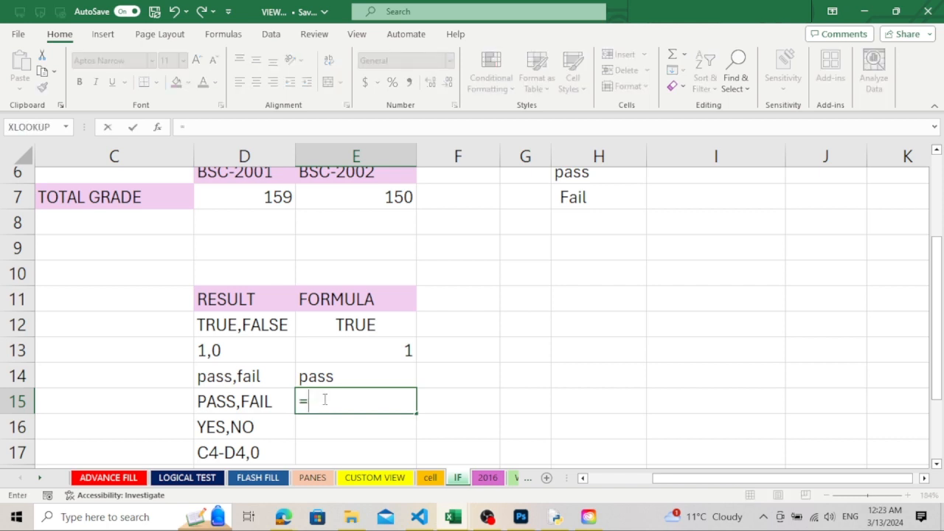
pyautogui.write('if')
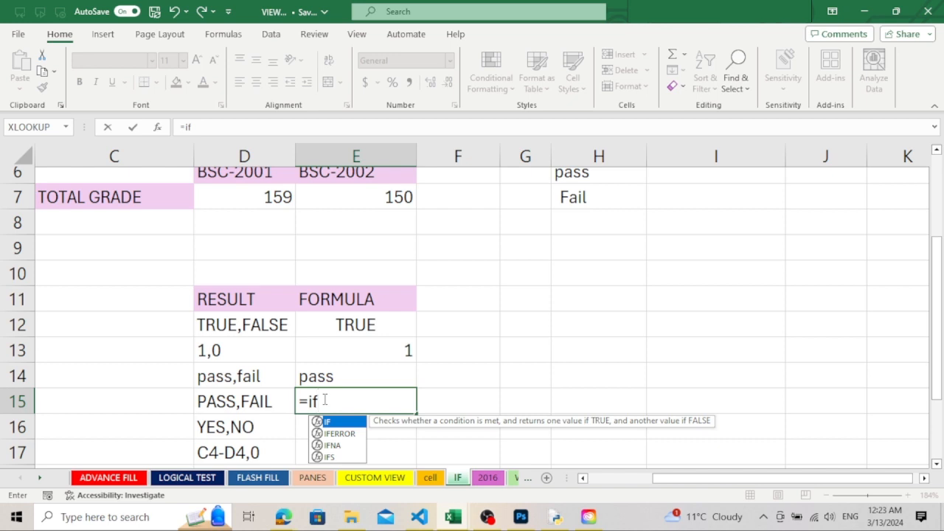
pyautogui.write('(')
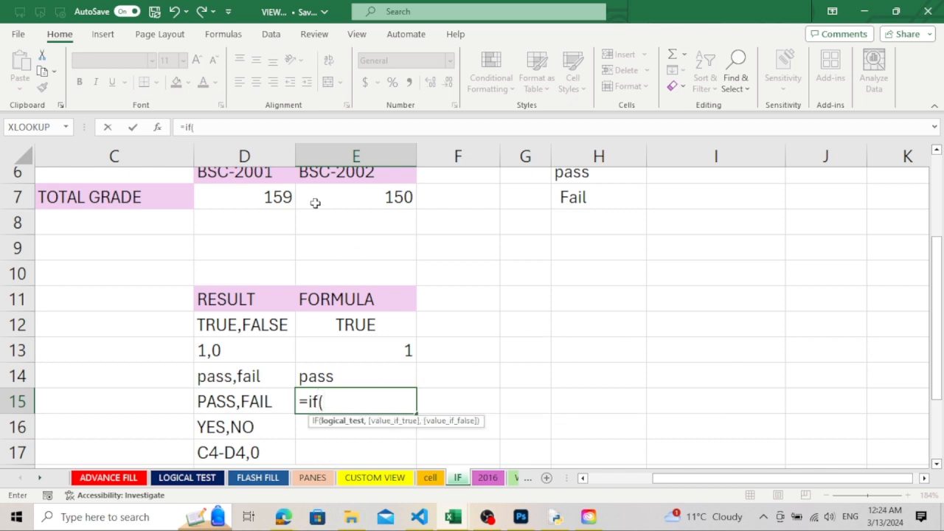
pyautogui.click(285, 201)
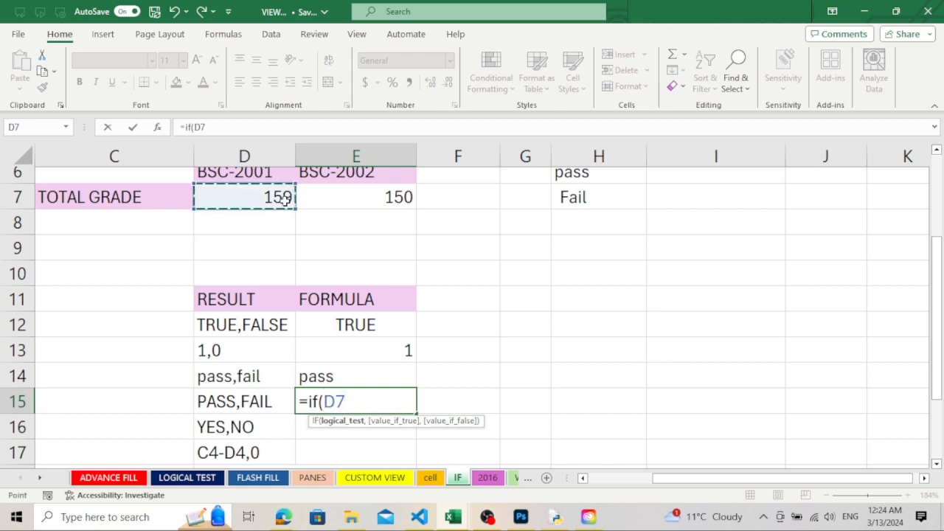
pyautogui.write('>')
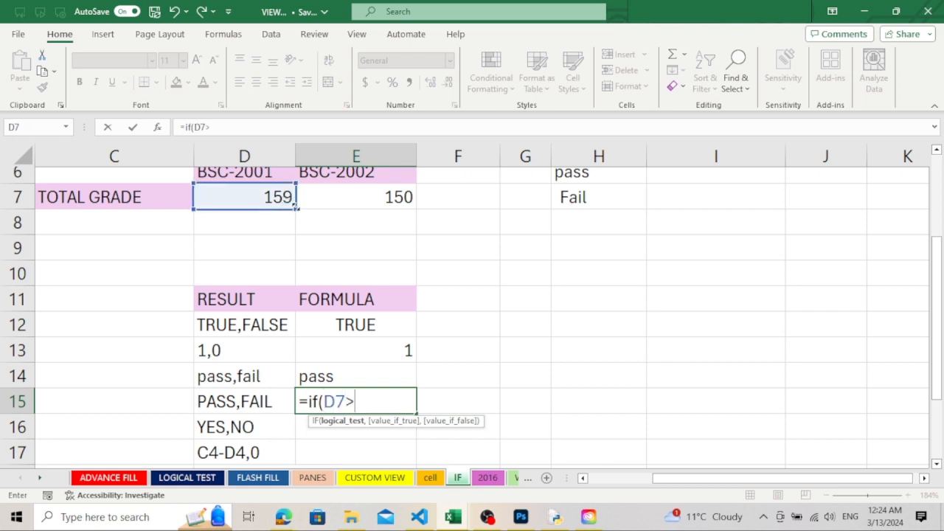
pyautogui.click(372, 196)
pyautogui.write(',')
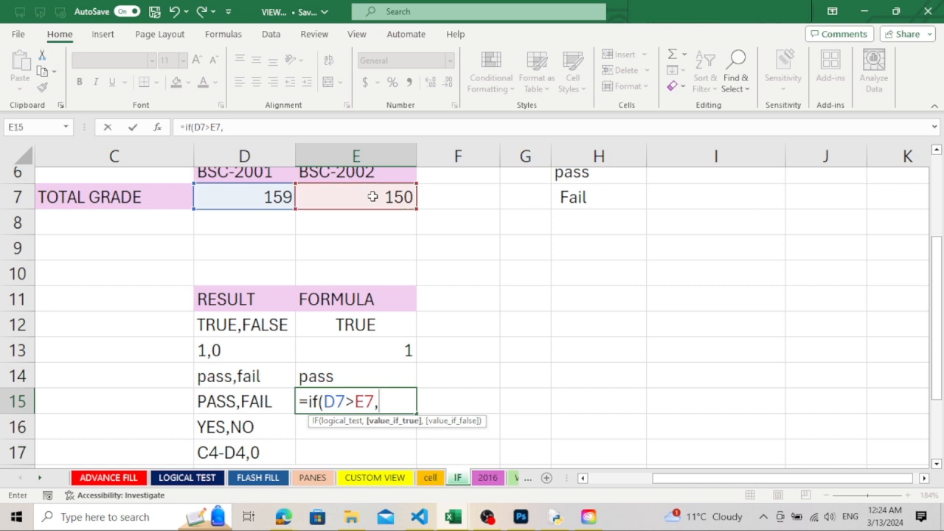
pyautogui.write('"PASS,')
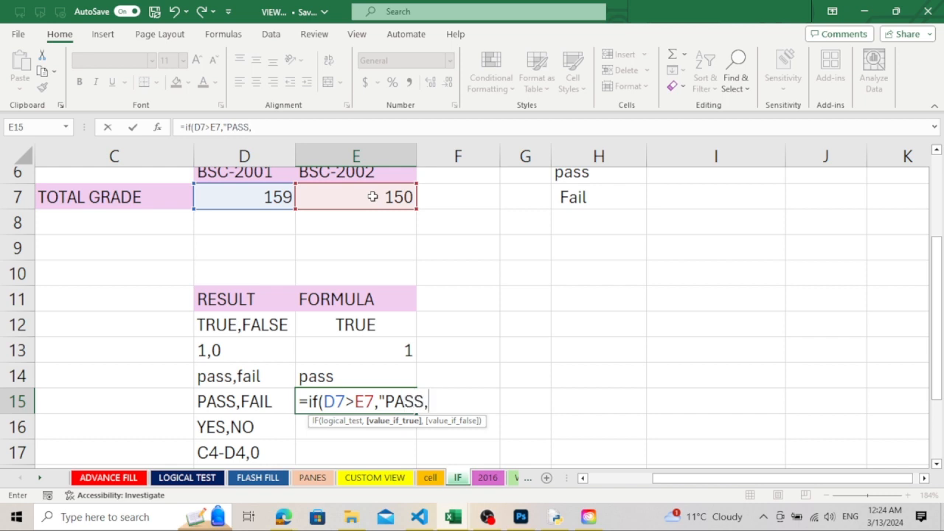
# Complete the E15 formula as =IF(D7>E7,"PASS","FAIL"), with uppercase text for the true and false results
pyautogui.press('BackSpace')
pyautogui.write('","FA')
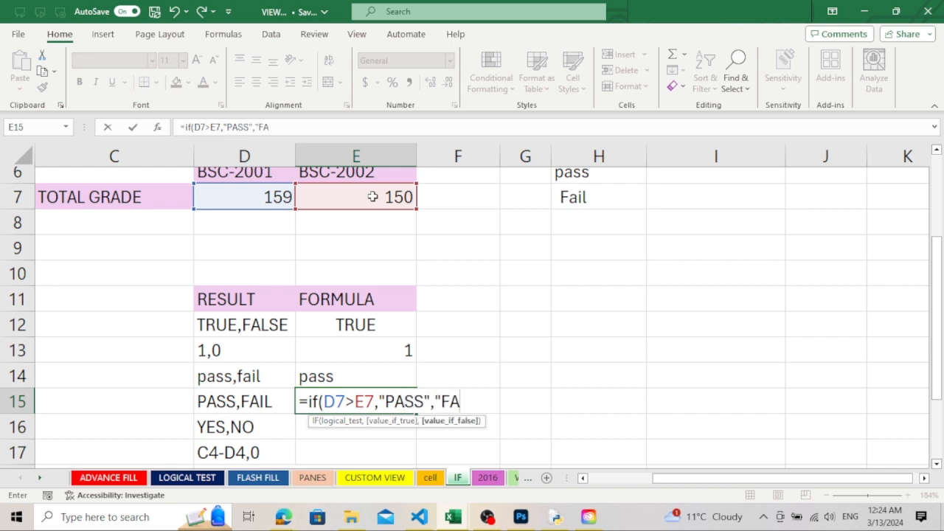
pyautogui.write('IL")')
pyautogui.press('Return')
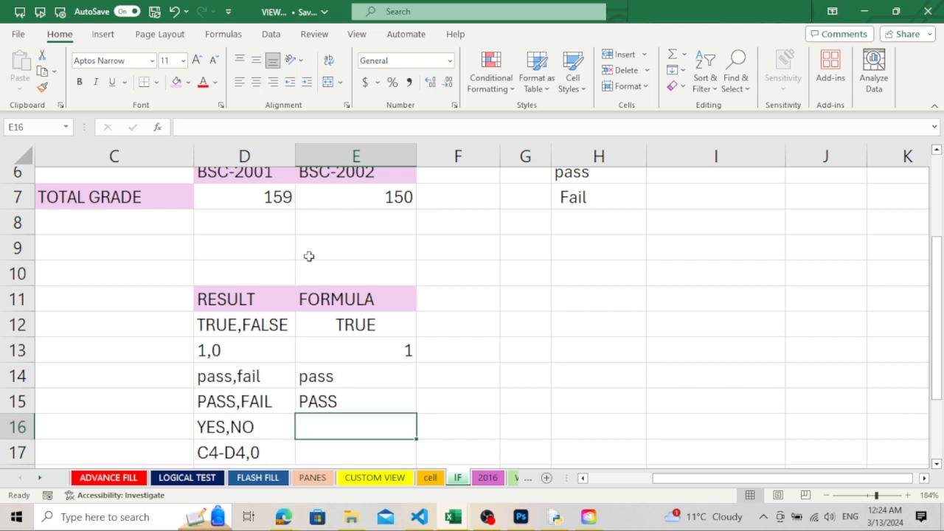
pyautogui.doubleClick(330, 400)
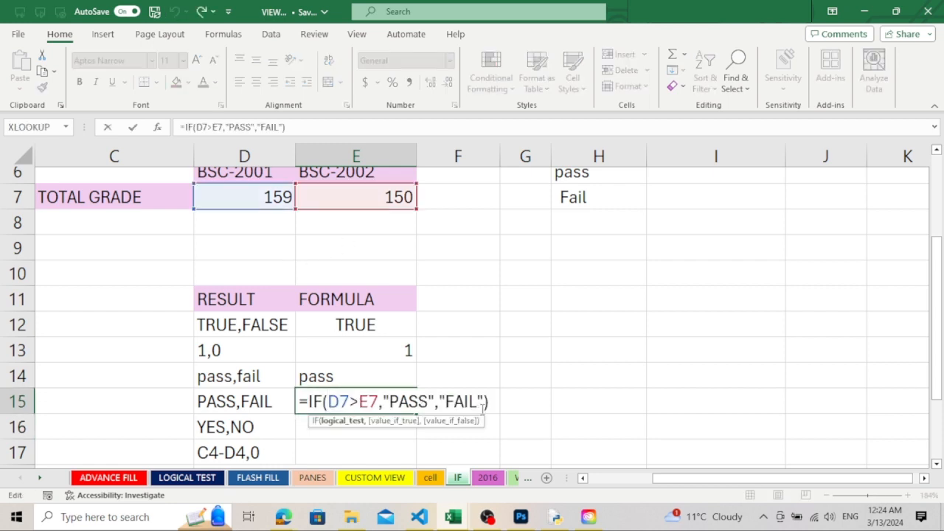
pyautogui.moveTo(495, 402); pyautogui.dragTo(383, 402)
pyautogui.press('BackSpace')
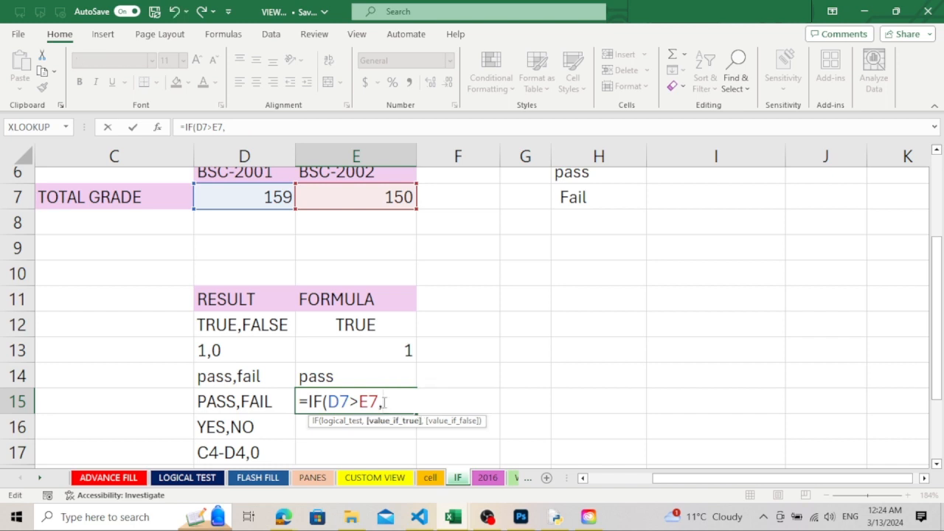
pyautogui.press('Escape')
# Enter the text PASS in cell H11 and FAIL in cell H12
pyautogui.click(584, 305)
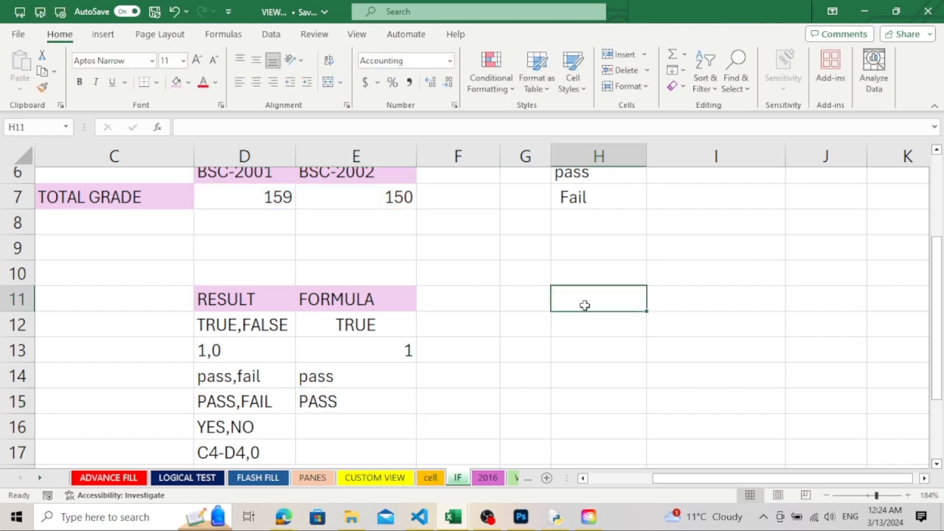
pyautogui.write('PASS')
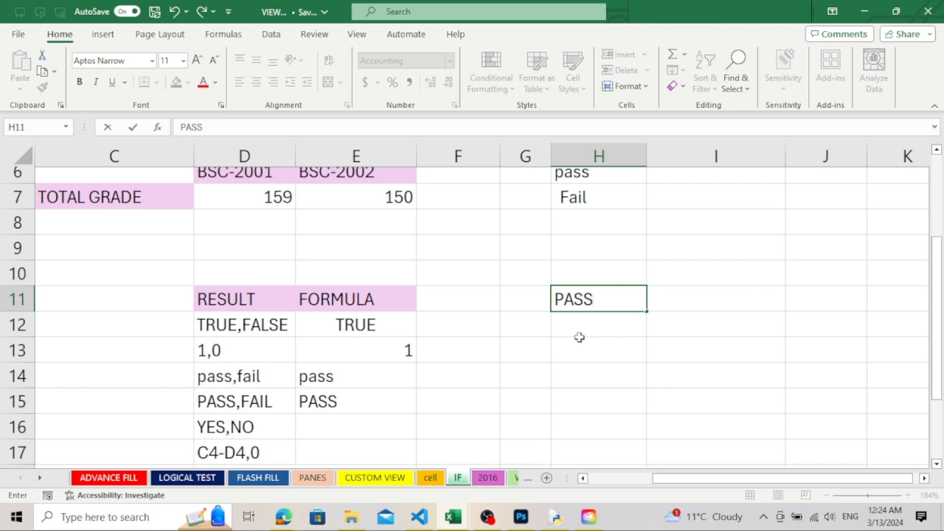
pyautogui.press('Return')
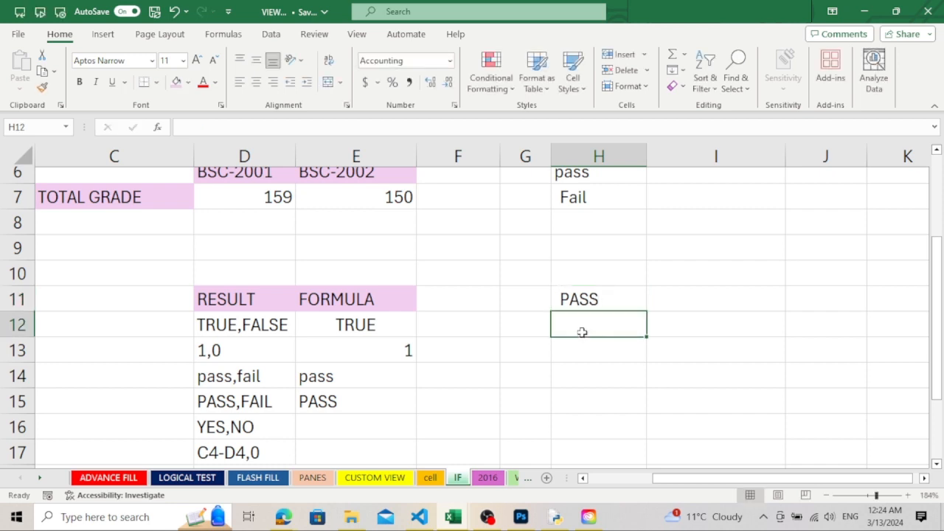
pyautogui.write('FAIL')
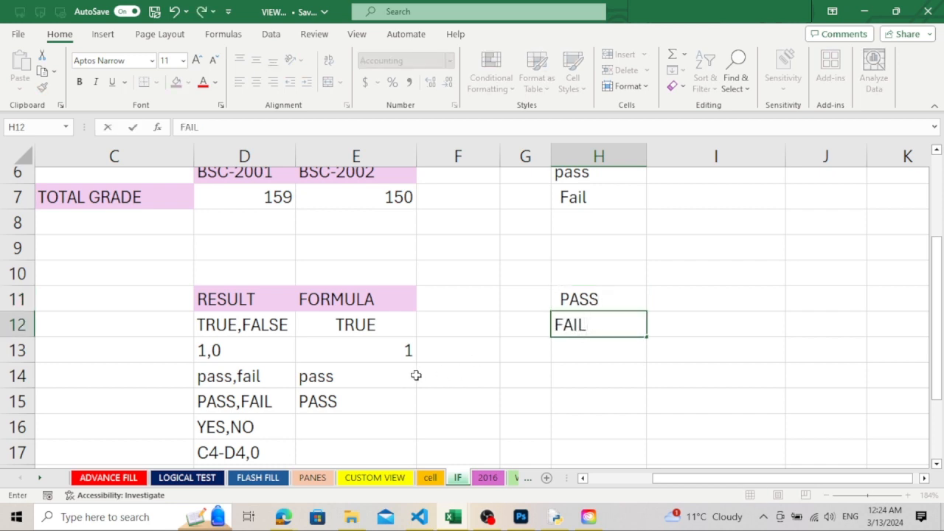
pyautogui.click(322, 401)
pyautogui.doubleClick(323, 404)
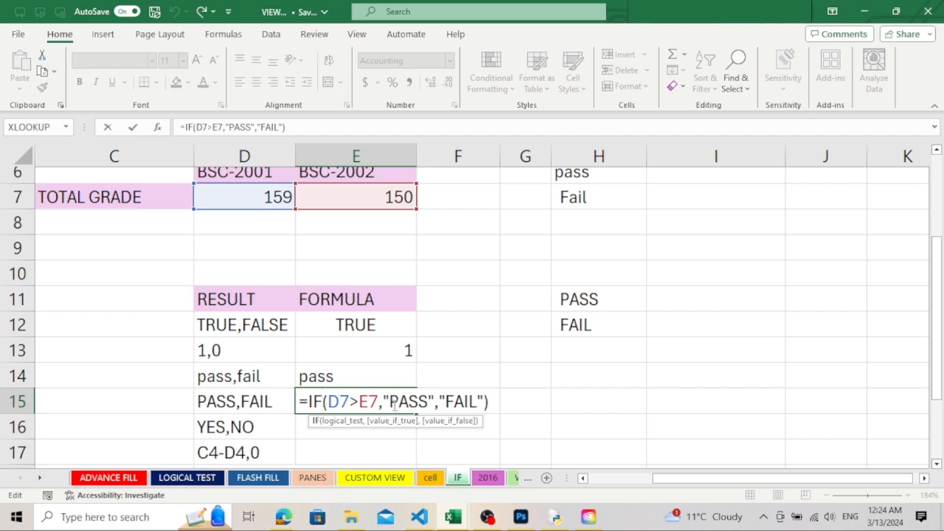
pyautogui.click(353, 423)
pyautogui.click(354, 431)
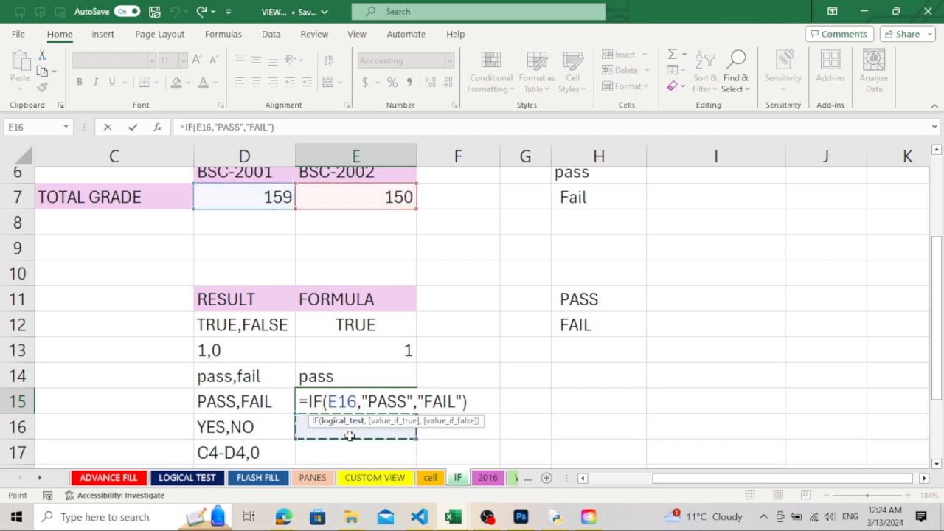
pyautogui.hotkey('ctrl', 'Return')
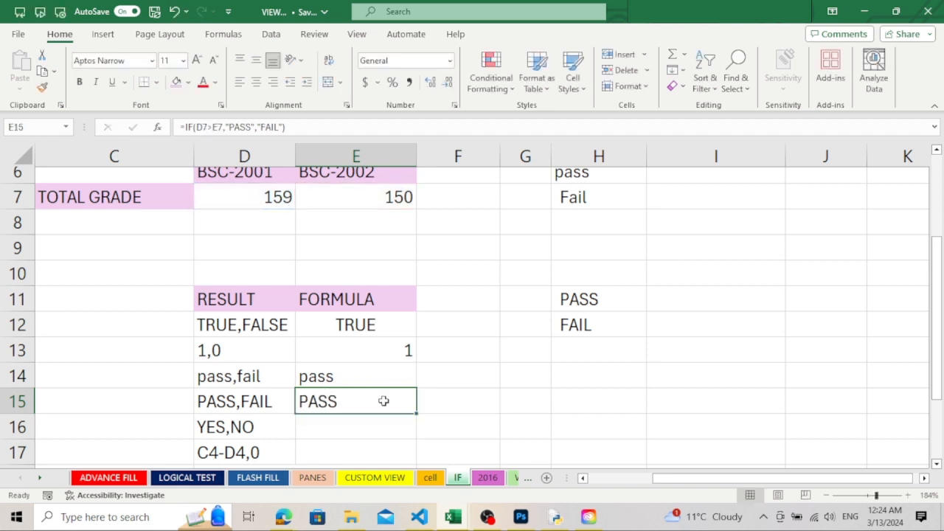
# Replace the formula in E15 with =IF(D7>E7,H11,H12), taking the PASS and FAIL results from cell references
pyautogui.press('Delete')
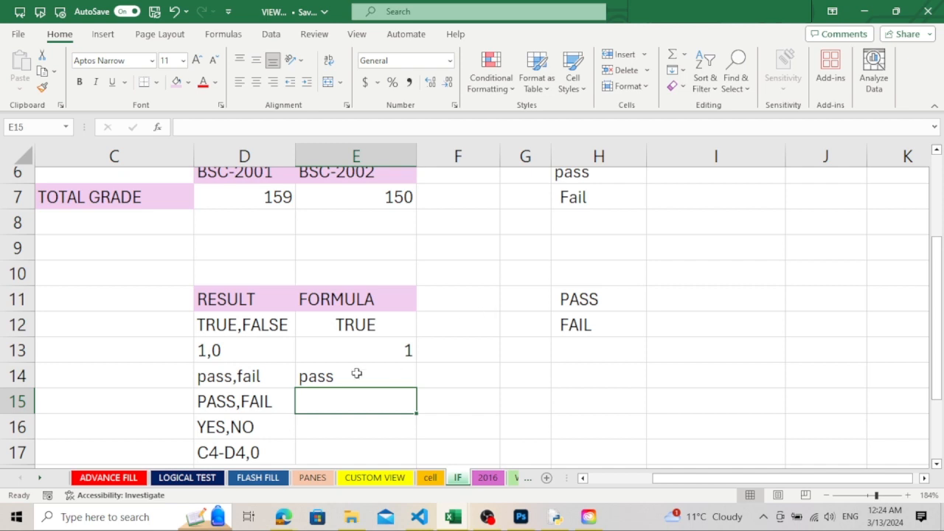
pyautogui.write('=IF')
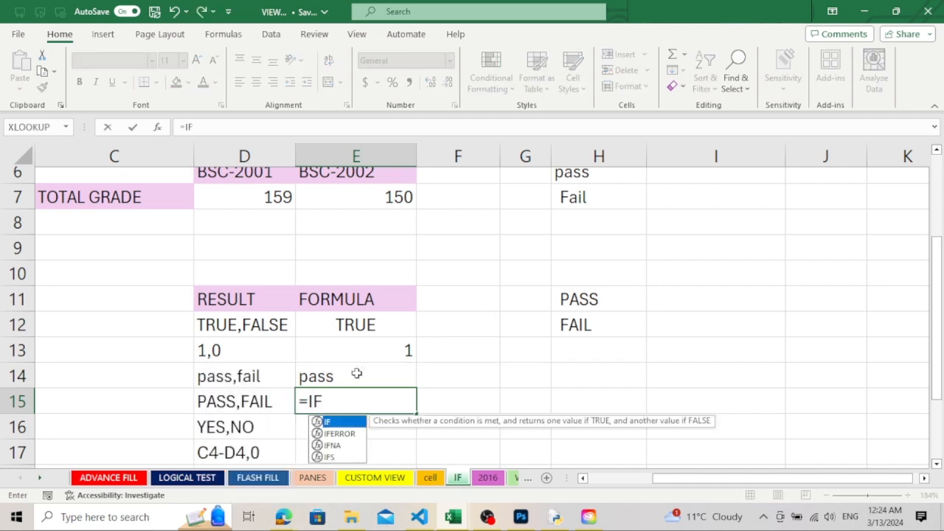
pyautogui.write('(')
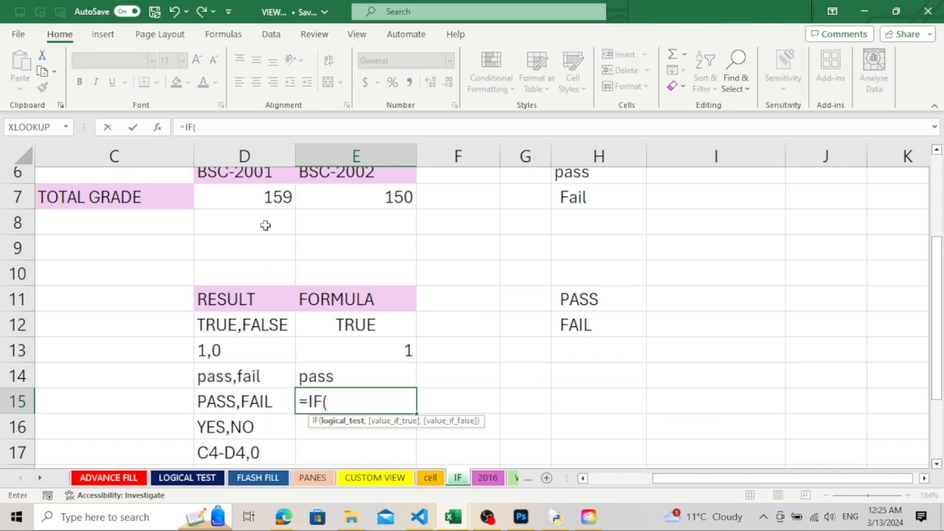
pyautogui.click(269, 196)
pyautogui.write('>')
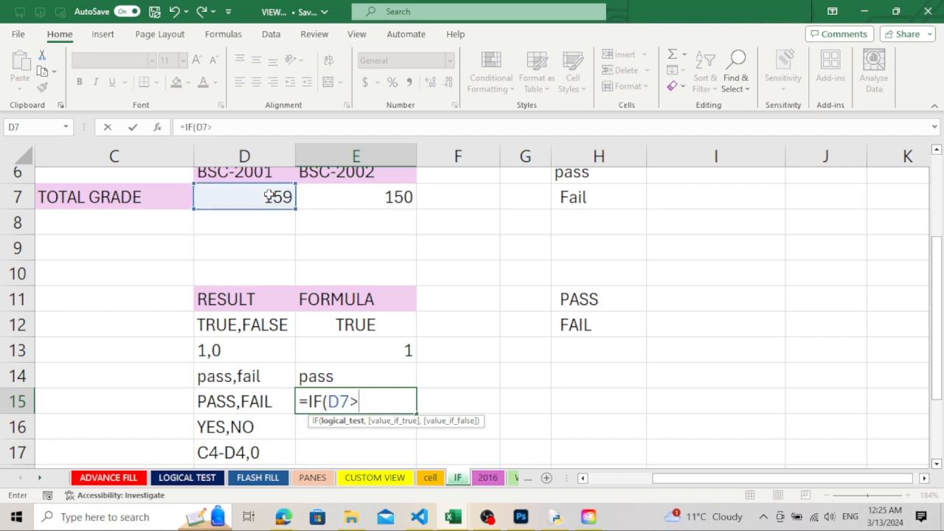
pyautogui.click(379, 204)
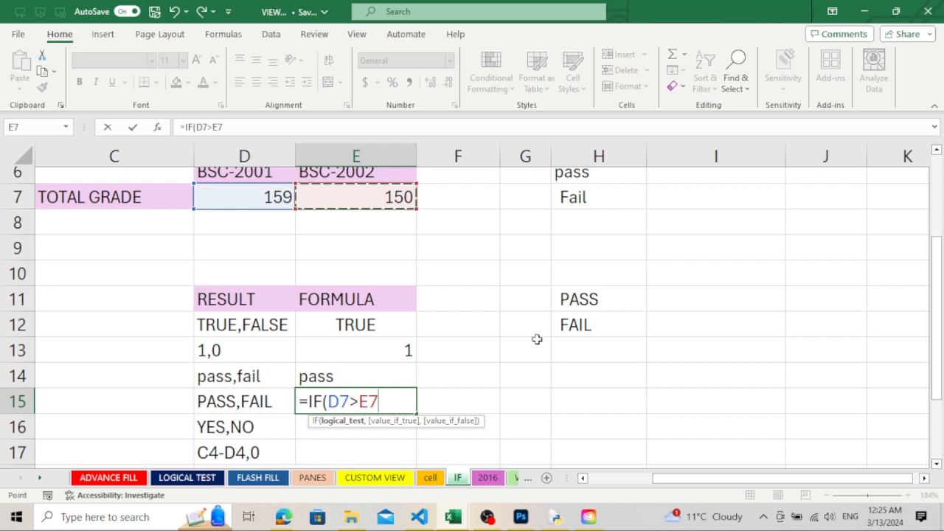
pyautogui.write(',')
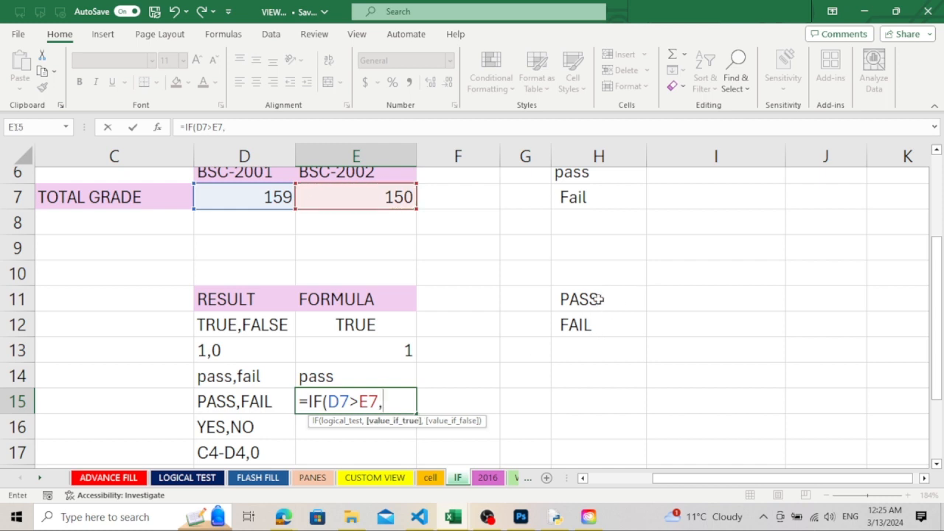
pyautogui.click(599, 299)
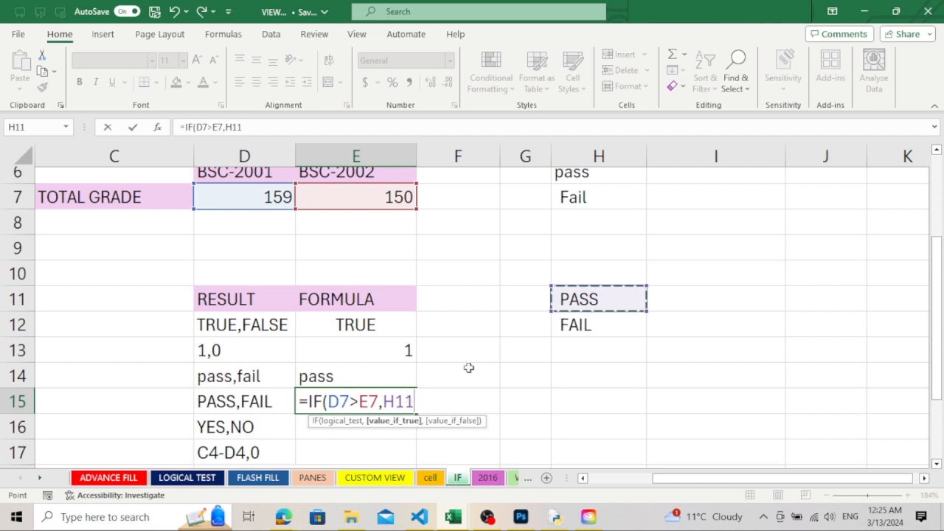
pyautogui.write(',')
pyautogui.click(618, 327)
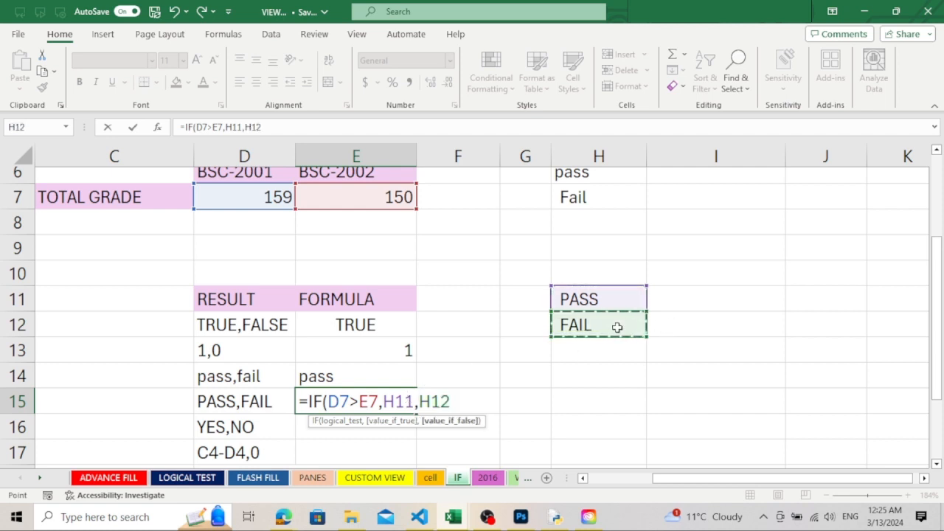
pyautogui.write(')')
pyautogui.press('Return')
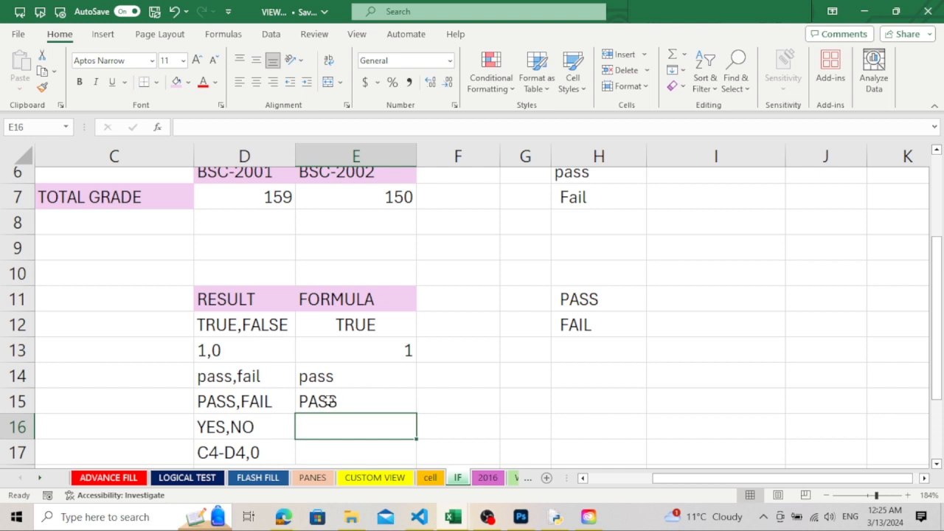
# Overwrite E15 with a new IF formula whose logical test checks whether D7 is greater than E7
pyautogui.click(330, 400)
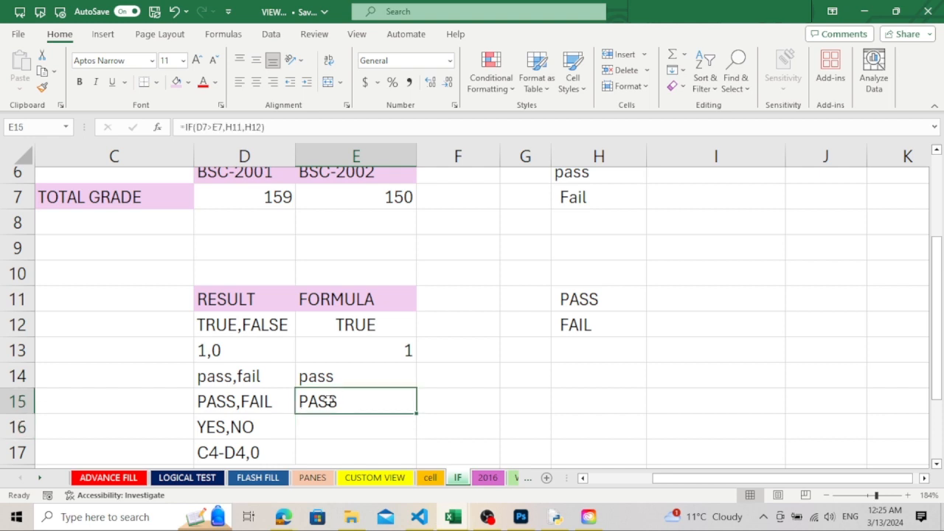
pyautogui.write('=IF')
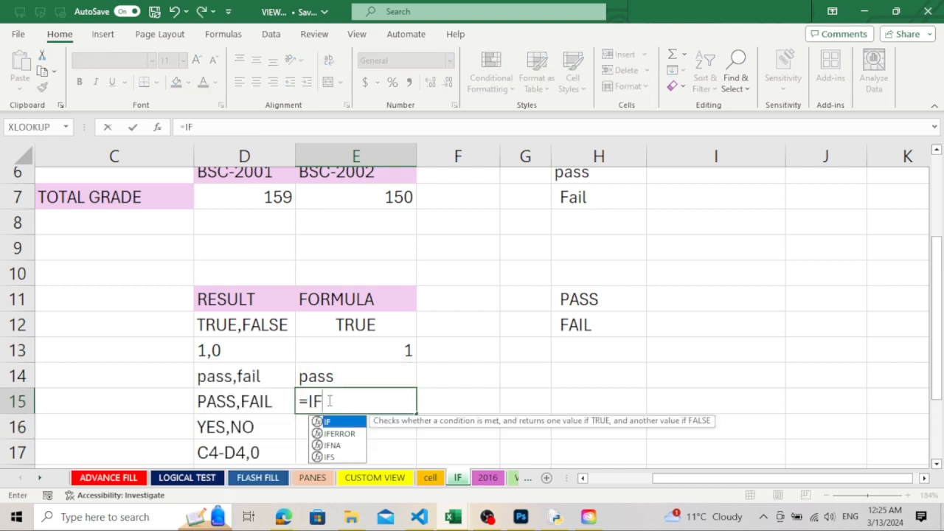
pyautogui.write('(')
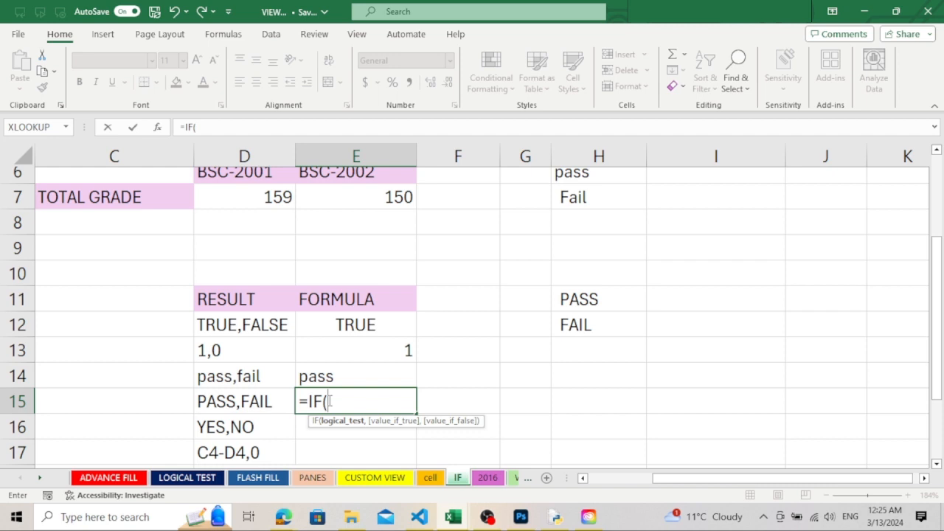
pyautogui.click(258, 203)
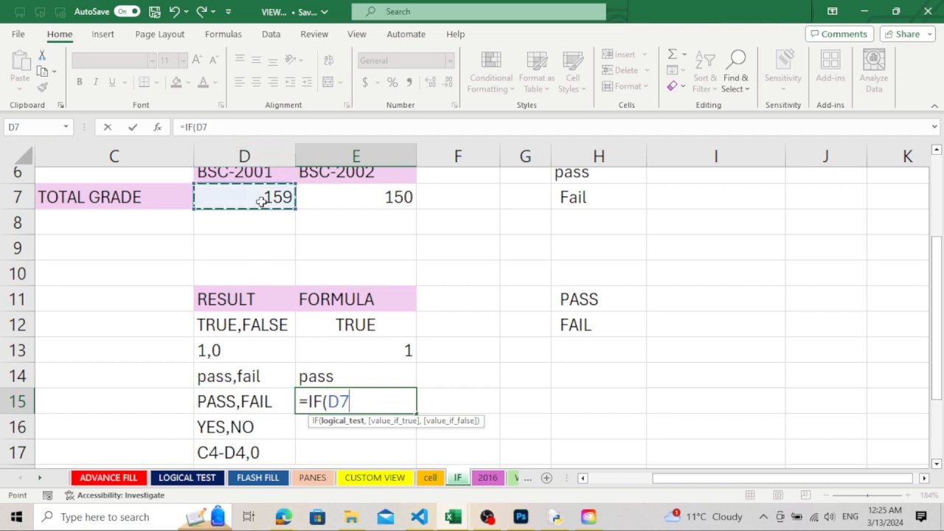
pyautogui.write('>')
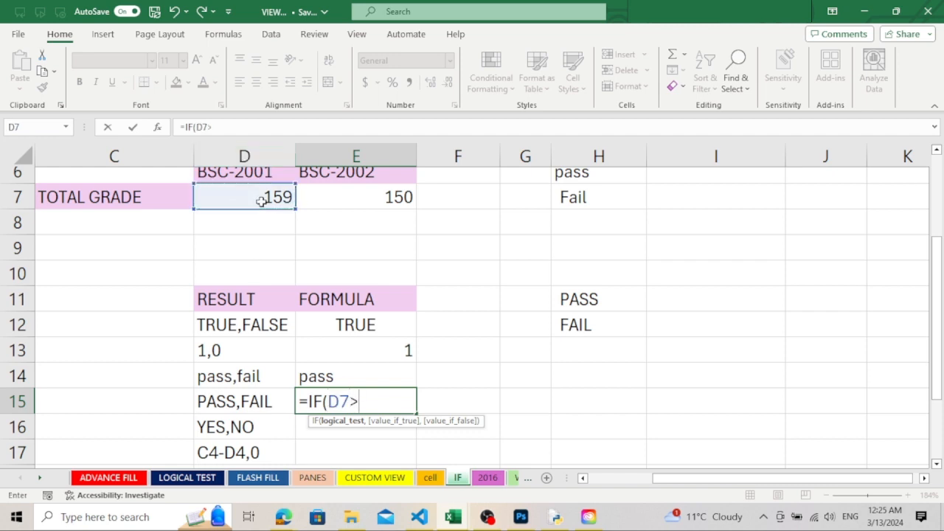
pyautogui.click(379, 202)
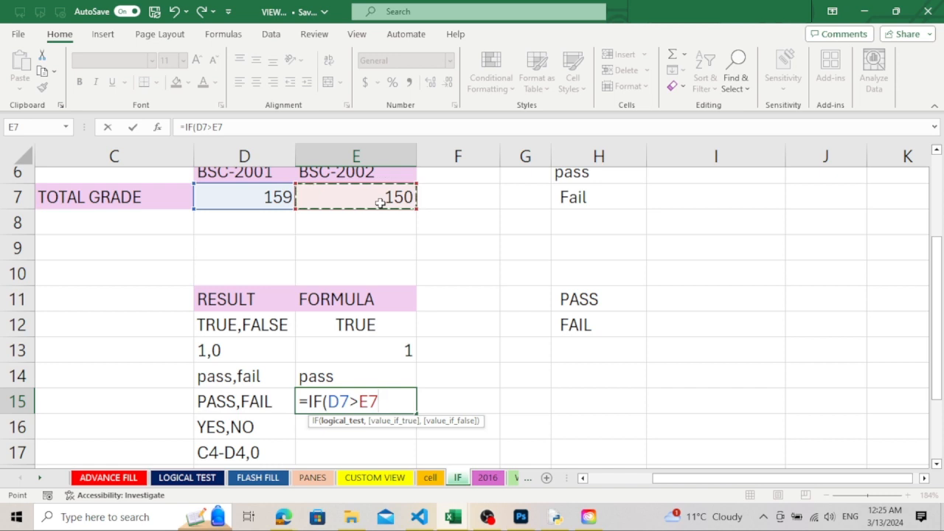
pyautogui.write(',')
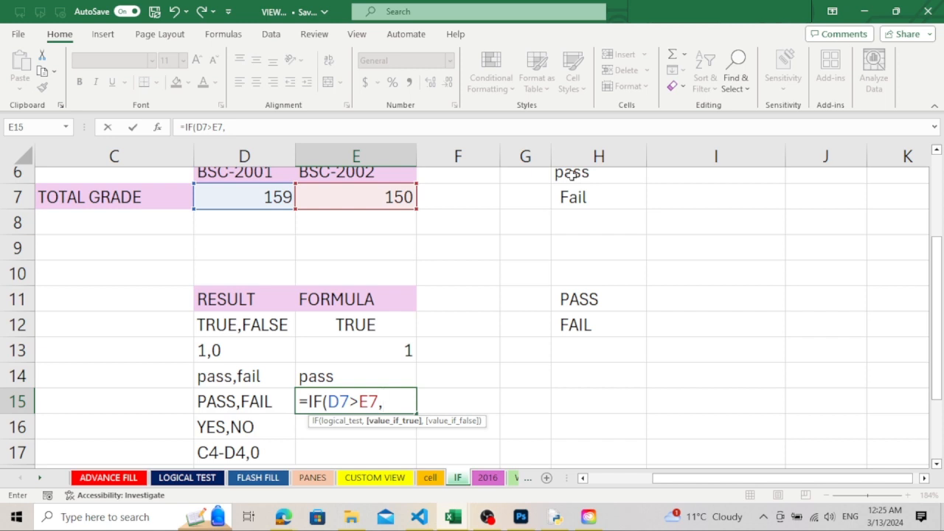
# Complete the E15 formula with UPPER(H6) as the true result and UPPER(H7) as the false result
pyautogui.write('upper')
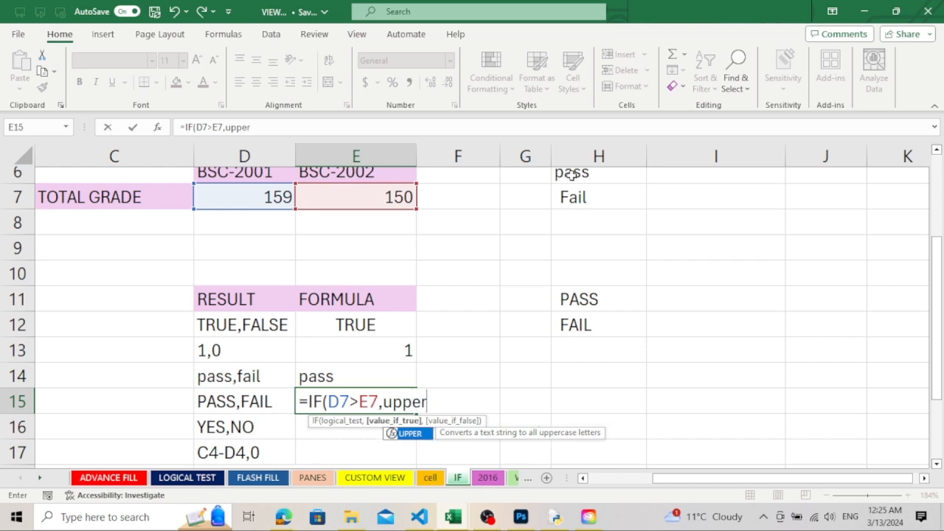
pyautogui.write('(')
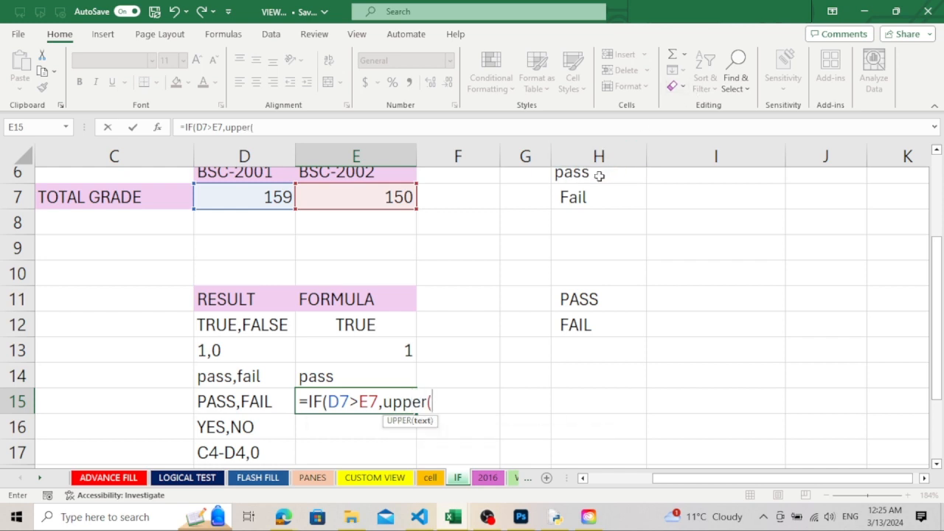
pyautogui.click(598, 175)
pyautogui.write(')')
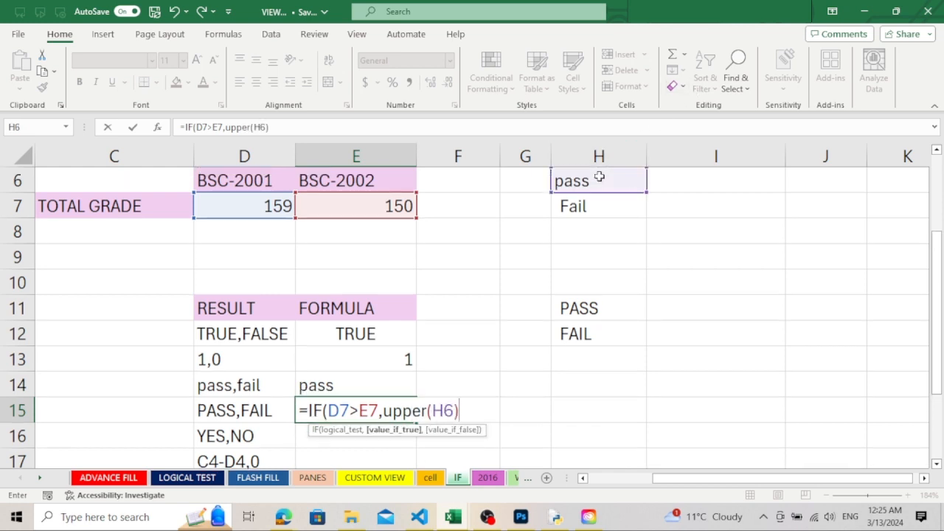
pyautogui.write(',')
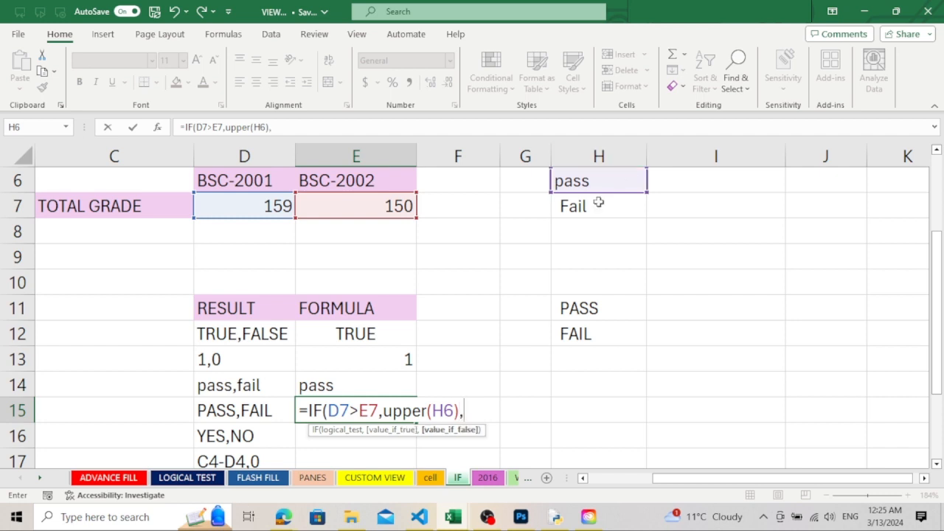
pyautogui.write('upper(')
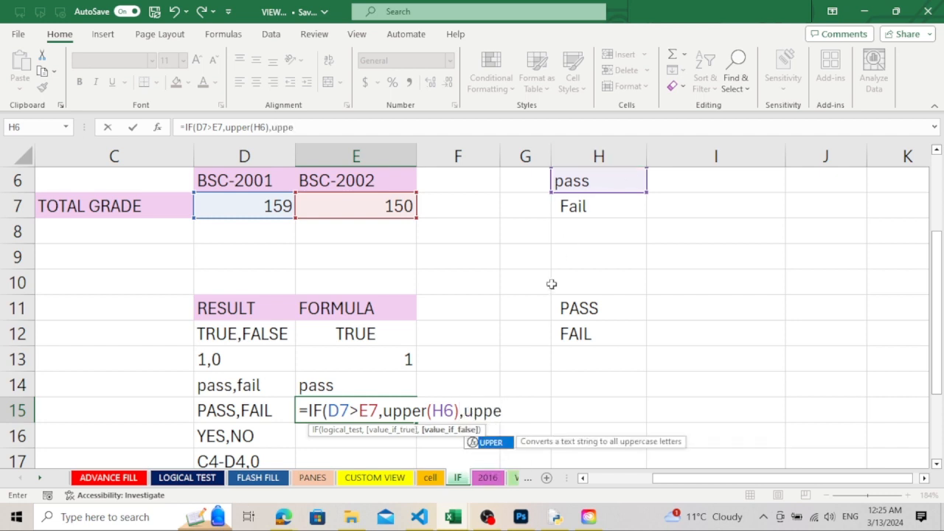
pyautogui.click(594, 206)
pyautogui.write(')')
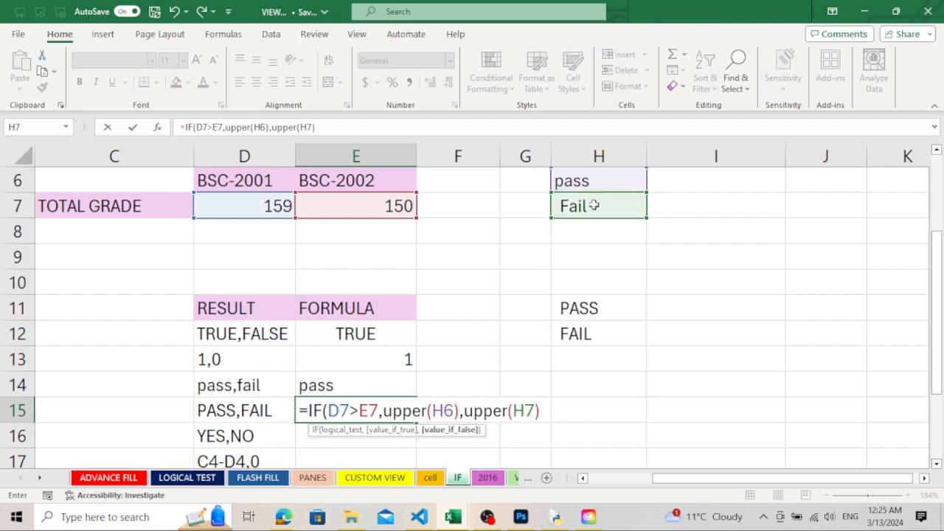
pyautogui.write(')')
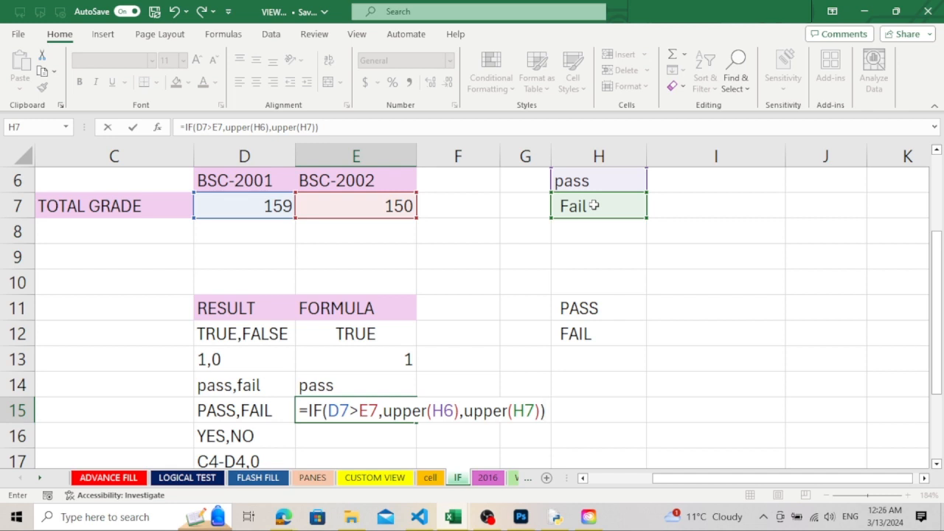
pyautogui.press('Return')
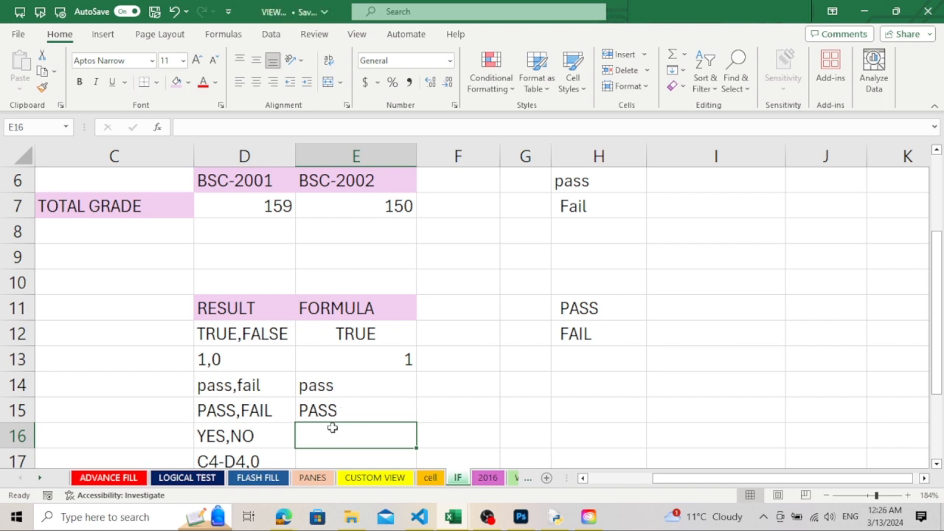
# Start an IF formula in E16, beside YES,NO, that tests whether D7 is greater than E7
pyautogui.write('=i')
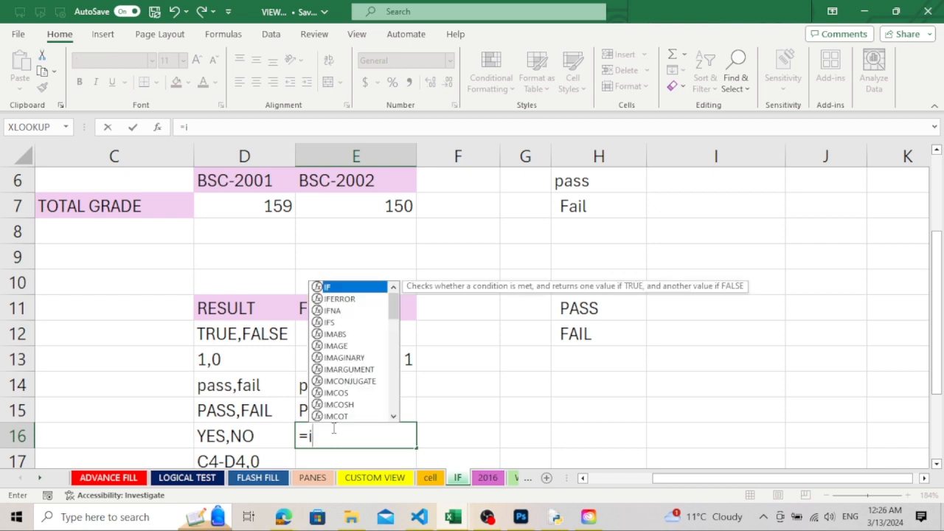
pyautogui.write('f(')
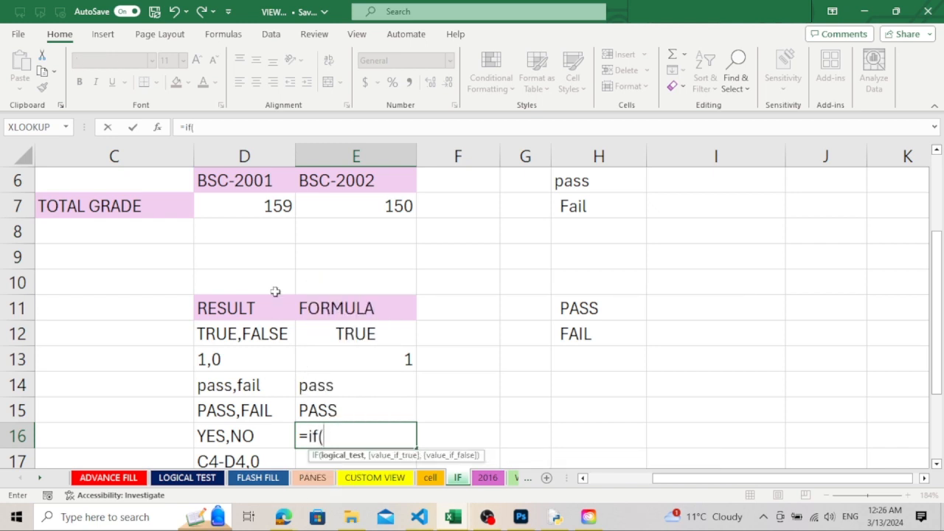
pyautogui.click(277, 205)
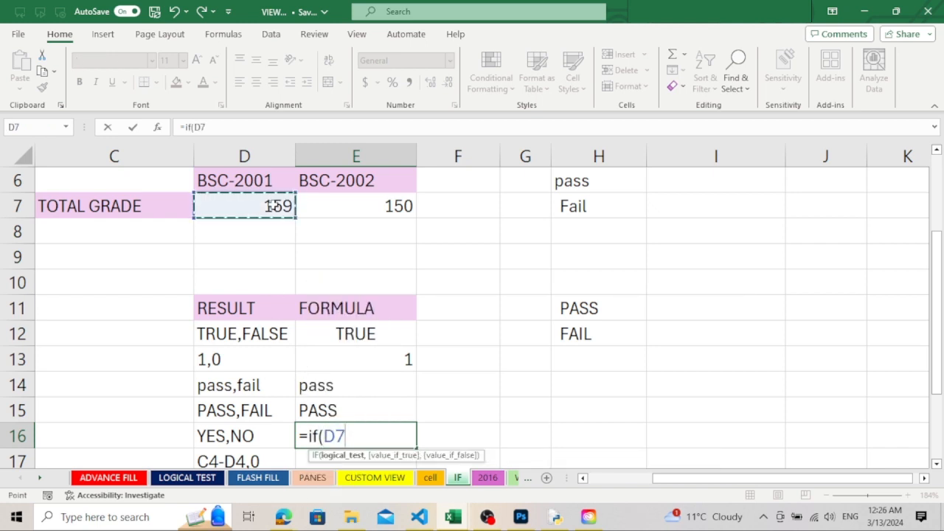
pyautogui.write('>')
pyautogui.click(357, 207)
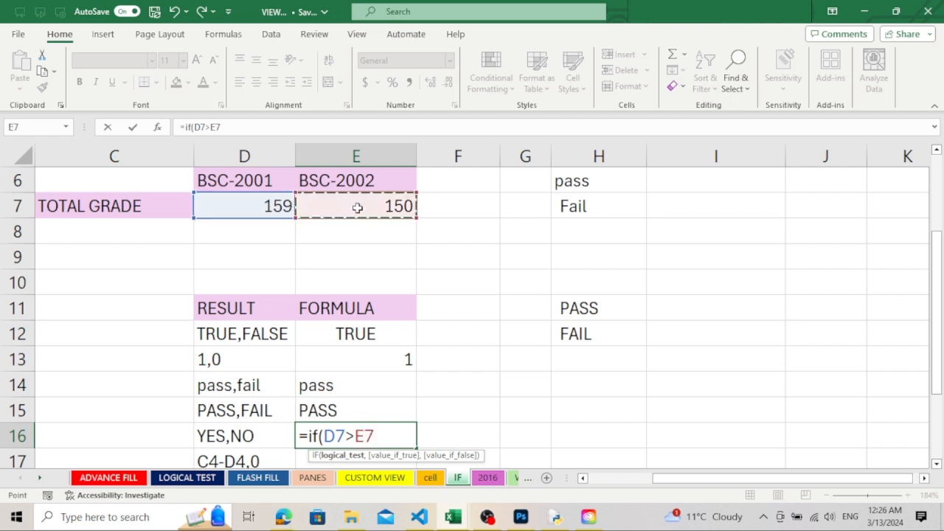
pyautogui.write(',')
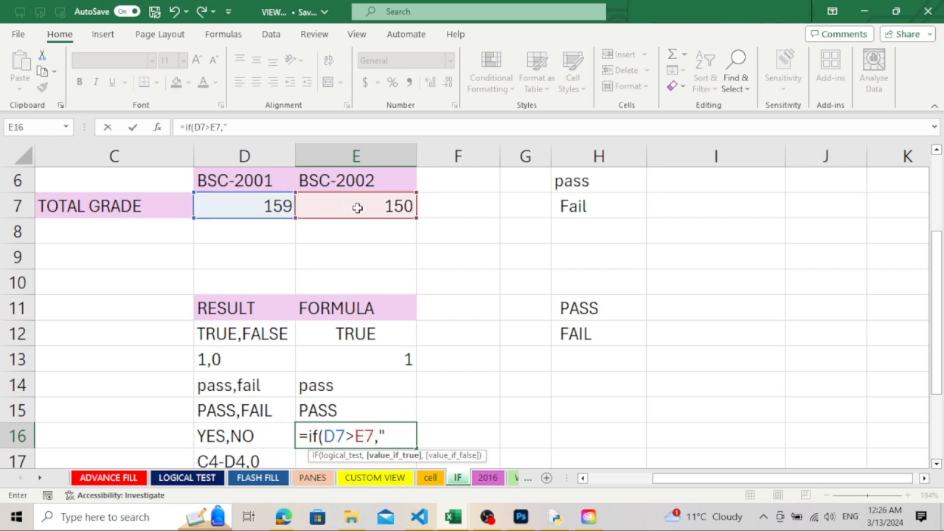
pyautogui.write('"YES@')
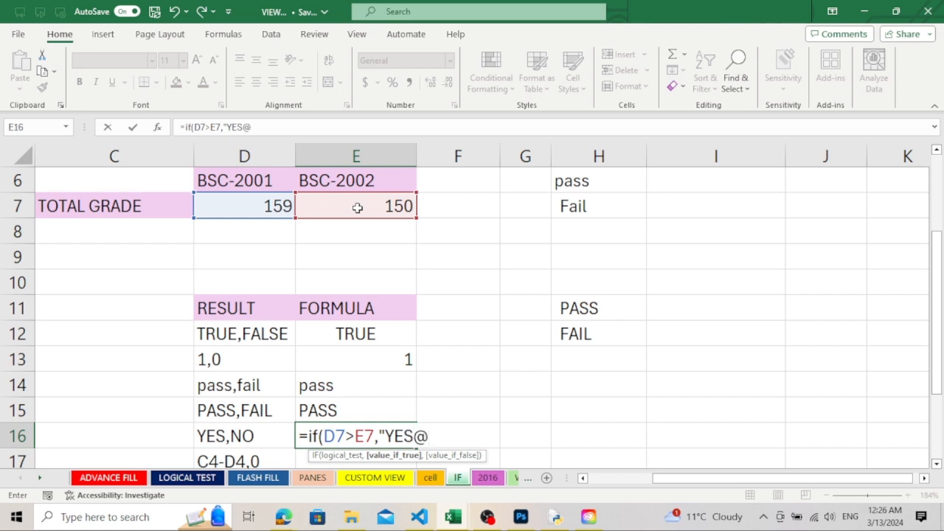
# Complete the E16 formula with the text "YES" as the true result and "NO" as the false result
pyautogui.press('BackSpace')
pyautogui.write('",')
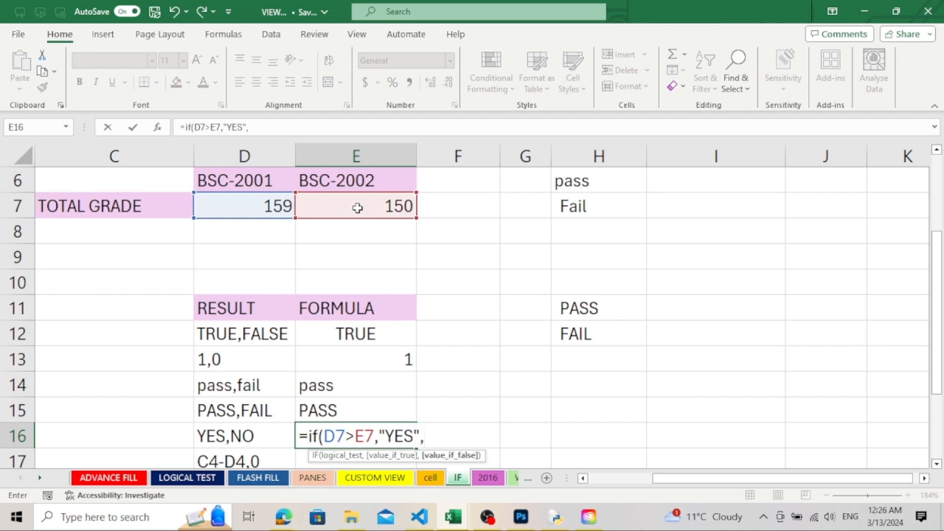
pyautogui.write('"NO")')
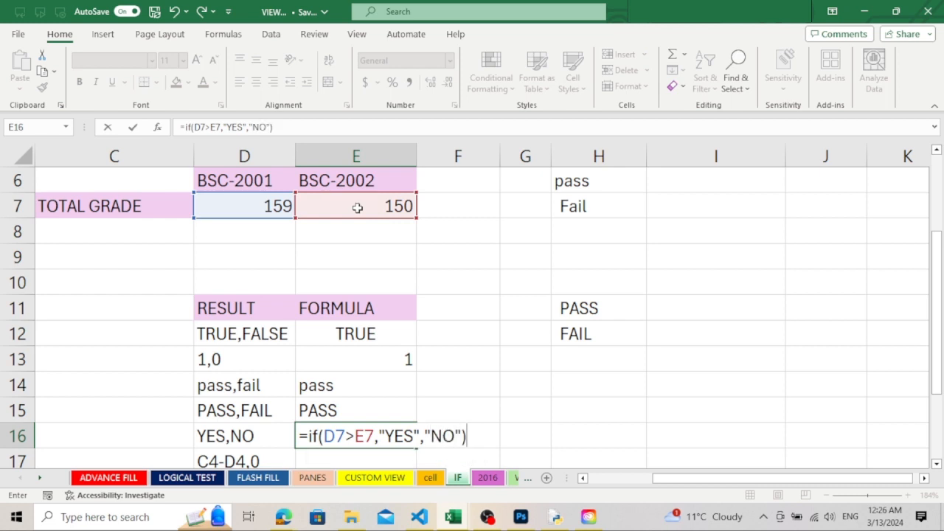
pyautogui.press('Return')
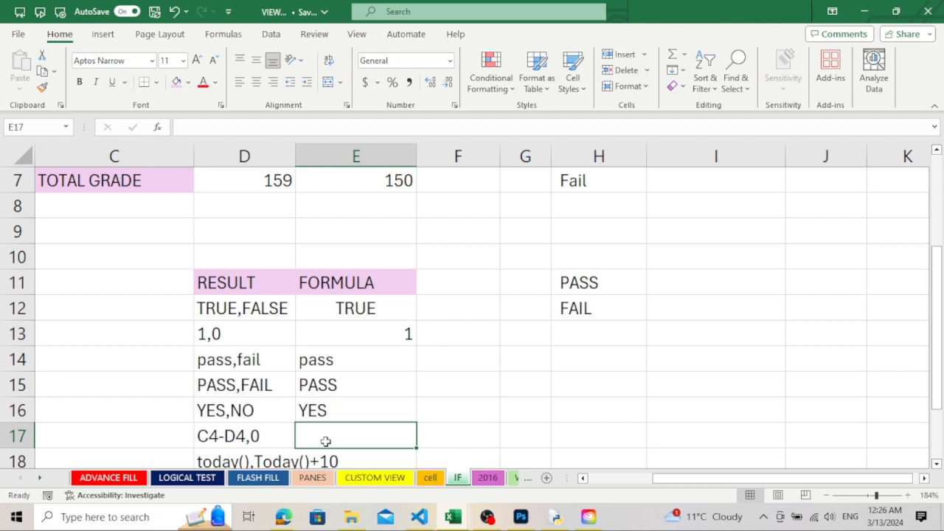
# Start an IF formula in E17, beside C4-D4,0, that tests whether D7 is greater than E7
pyautogui.write('=')
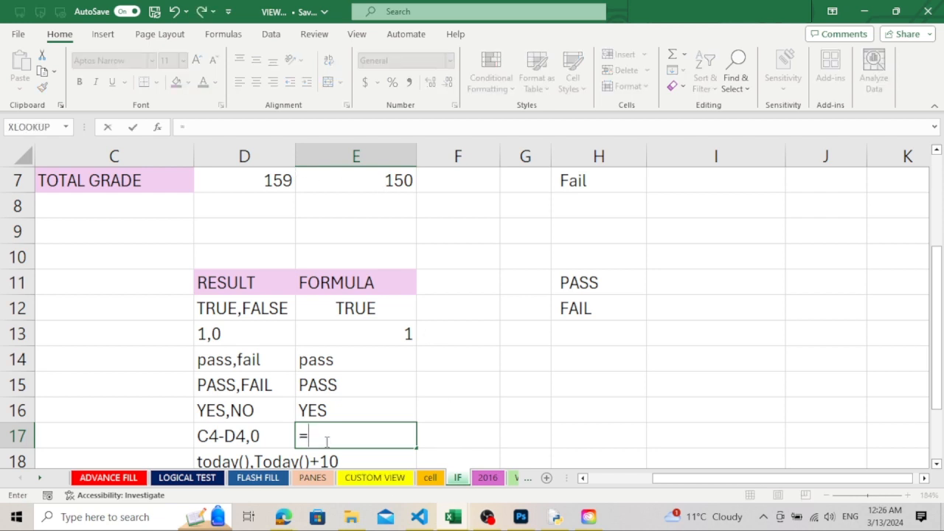
pyautogui.write('IF')
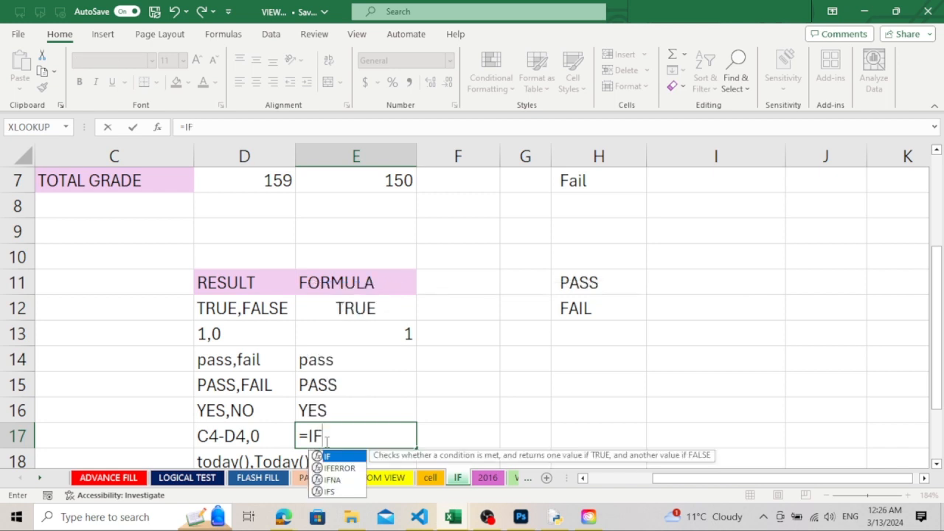
pyautogui.write('(')
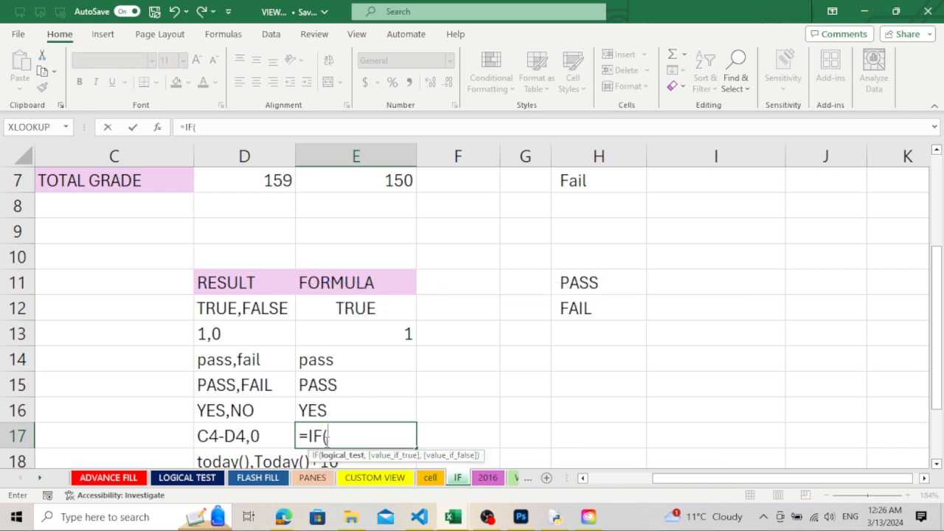
pyautogui.click(282, 179)
pyautogui.write('>')
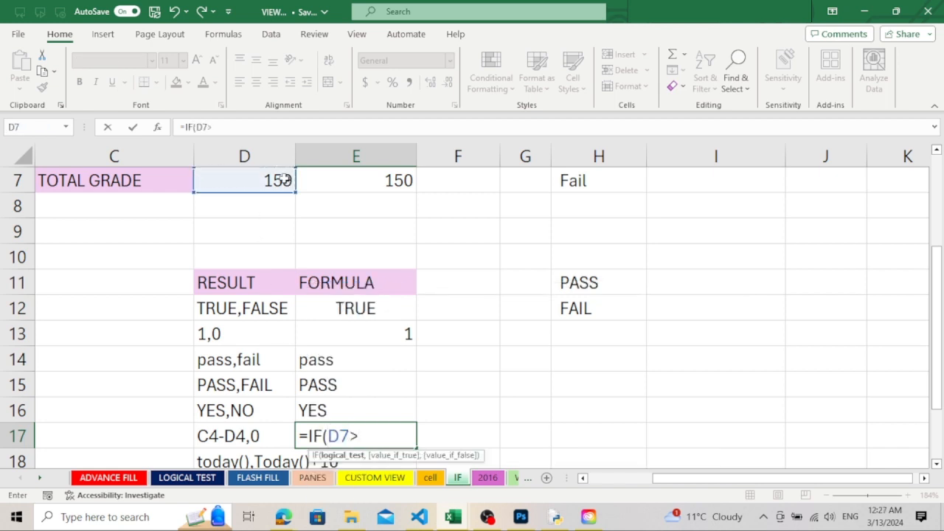
pyautogui.click(376, 181)
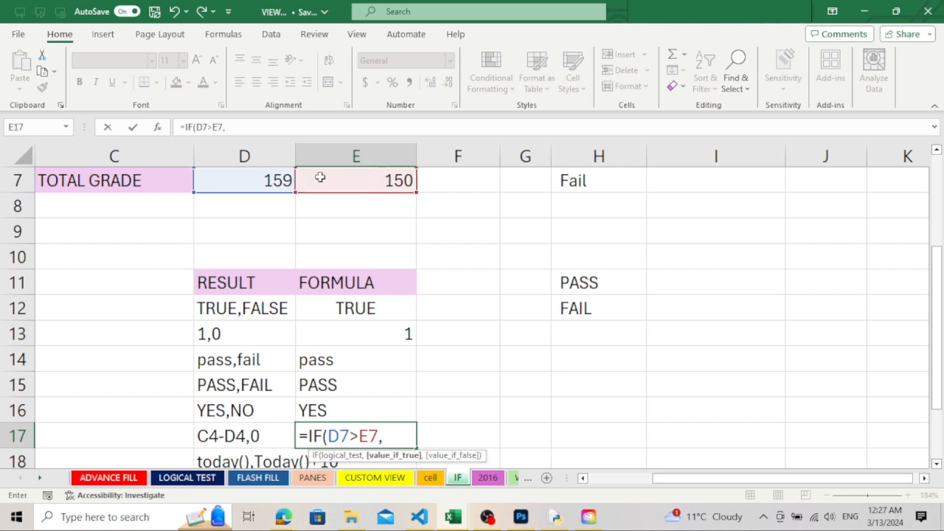
# Complete the E17 formula with D7-E7 as the true result and 0 as the false result
pyautogui.click(276, 180)
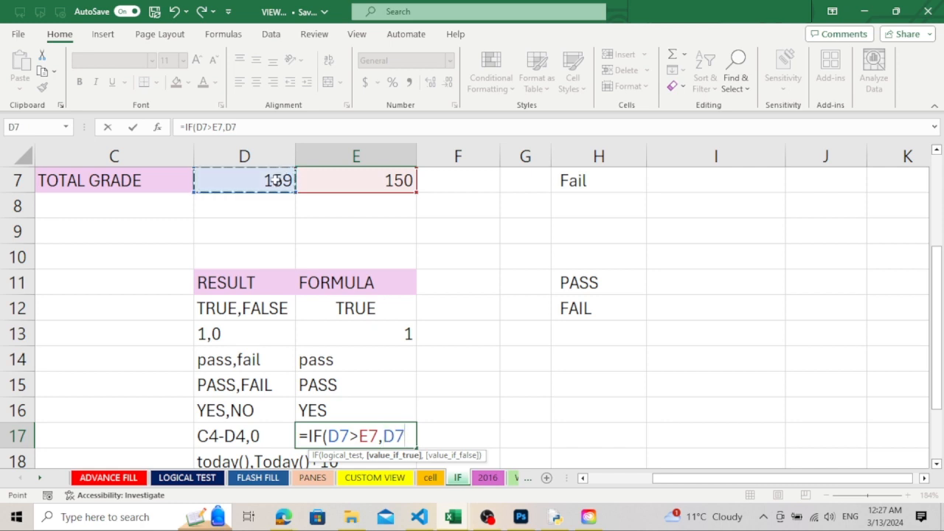
pyautogui.write('-')
pyautogui.click(342, 187)
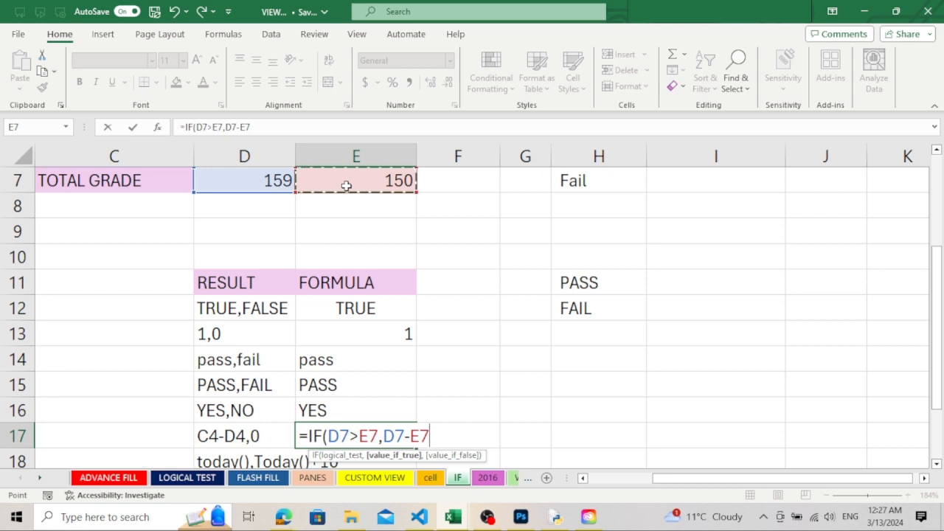
pyautogui.write(',0')
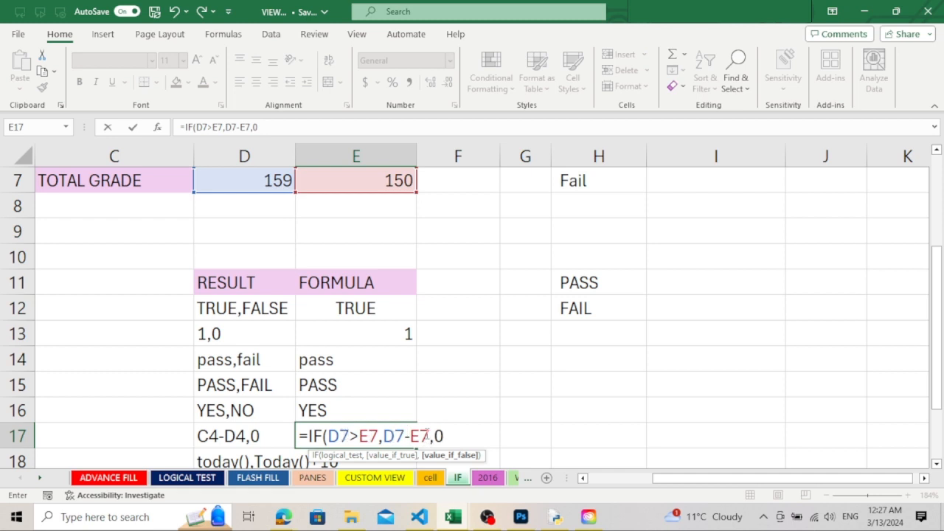
pyautogui.write(')')
pyautogui.press('Return')
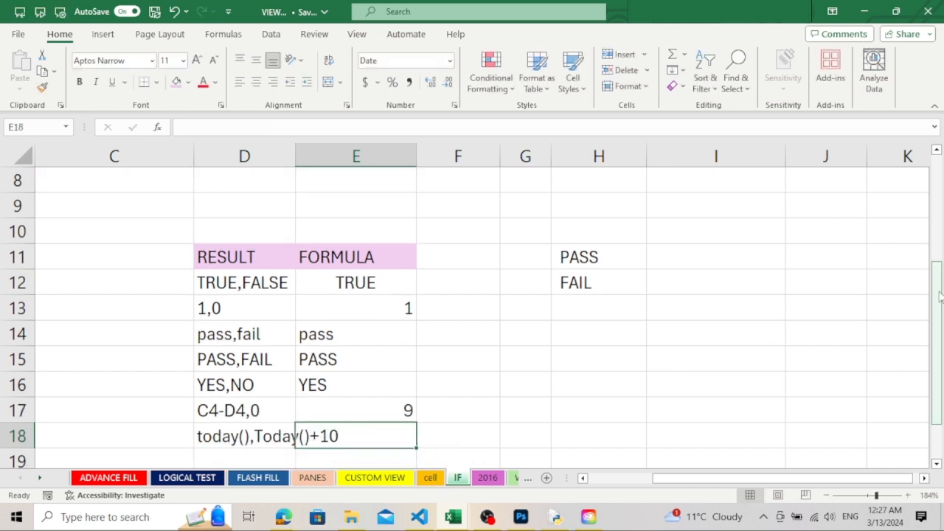
# Widen column D so the today(),Today()+10 label in D18 fits inside its cell
pyautogui.moveTo(937, 305); pyautogui.dragTo(940, 269)
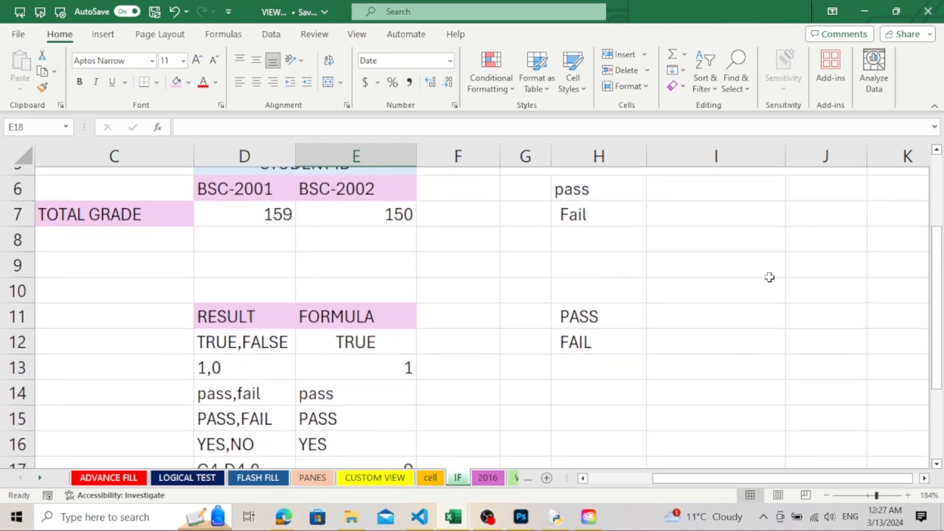
pyautogui.moveTo(940, 282); pyautogui.dragTo(942, 335)
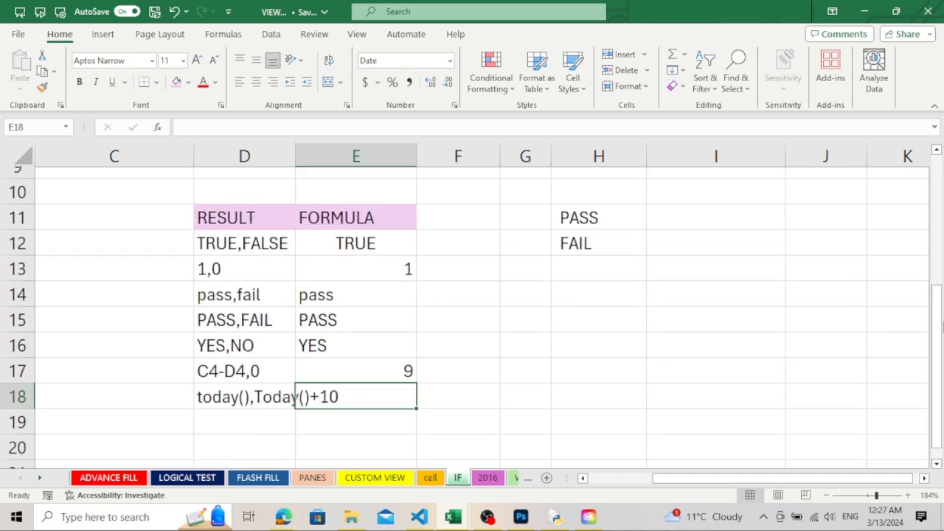
pyautogui.moveTo(938, 289); pyautogui.dragTo(937, 247)
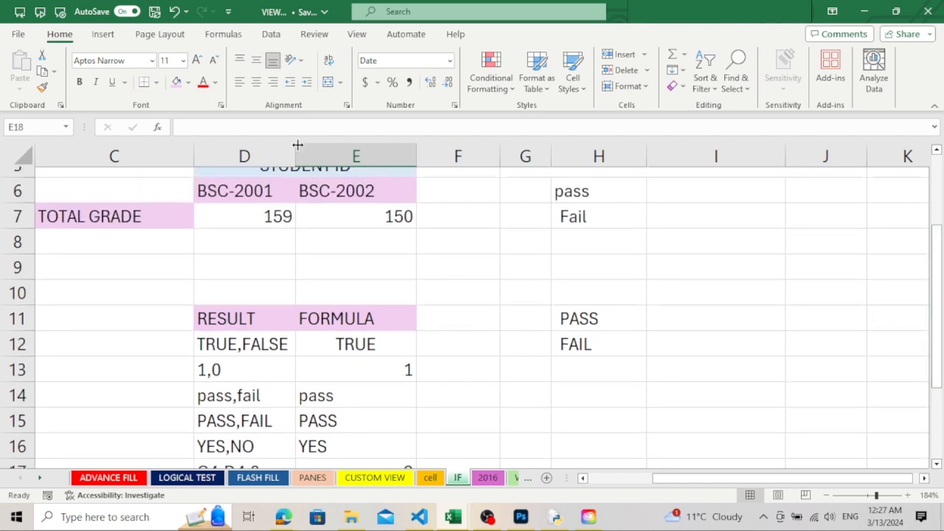
pyautogui.moveTo(297, 146); pyautogui.dragTo(352, 145)
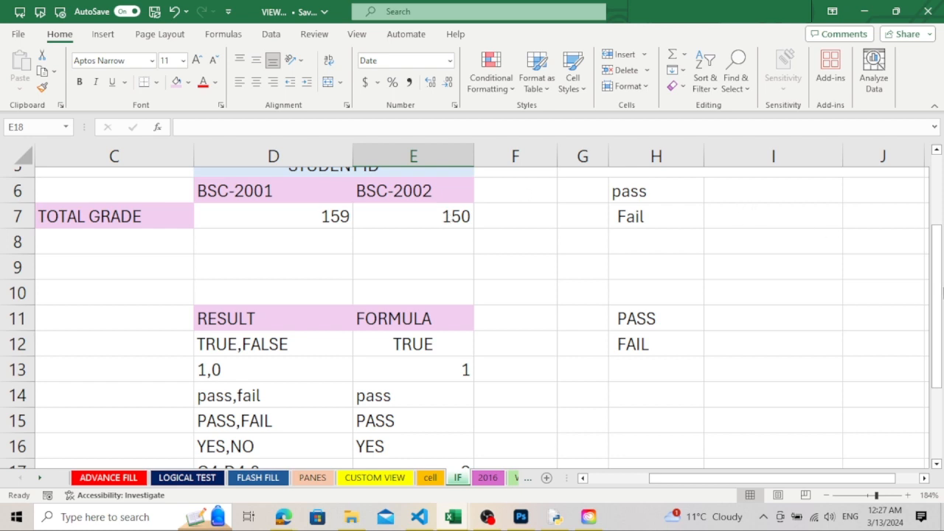
pyautogui.moveTo(939, 293); pyautogui.dragTo(941, 341)
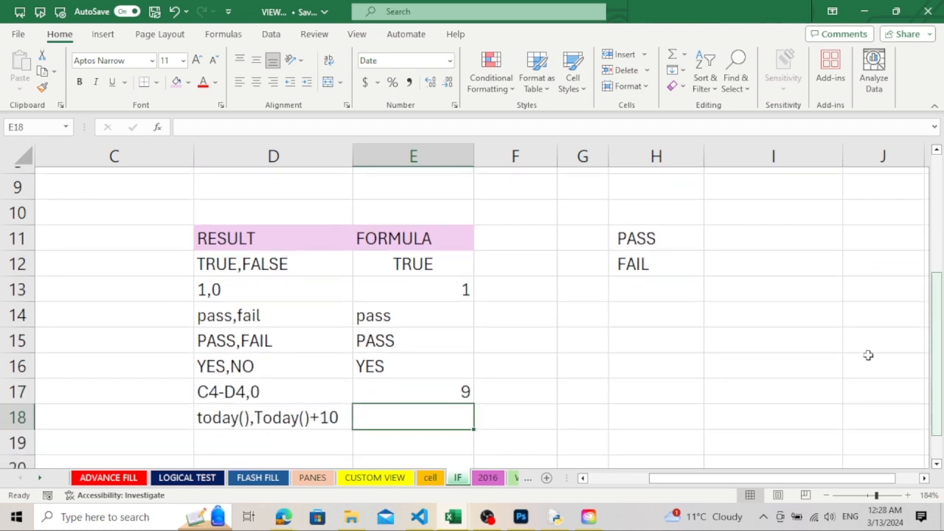
# Start an IF formula in E18, beside today(),Today()+10, that tests whether D7 is greater than E7
pyautogui.write('=')
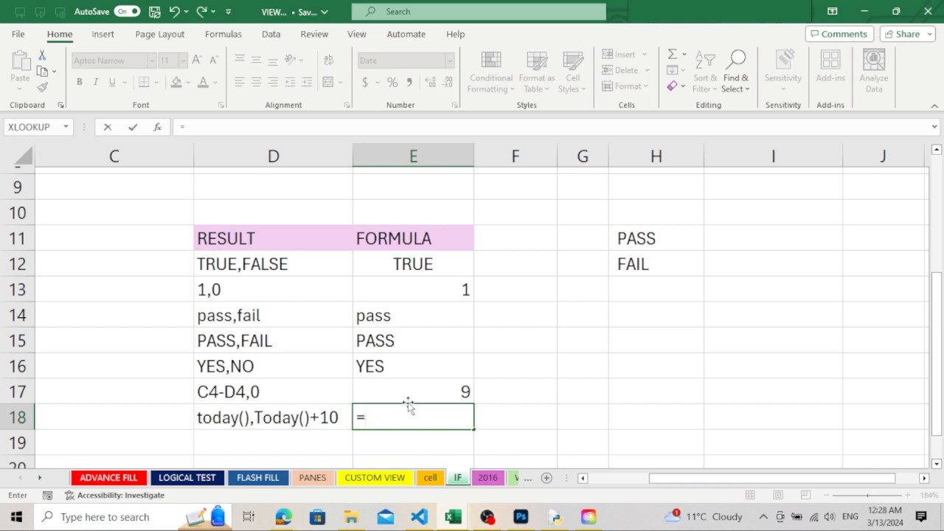
pyautogui.write('IF(')
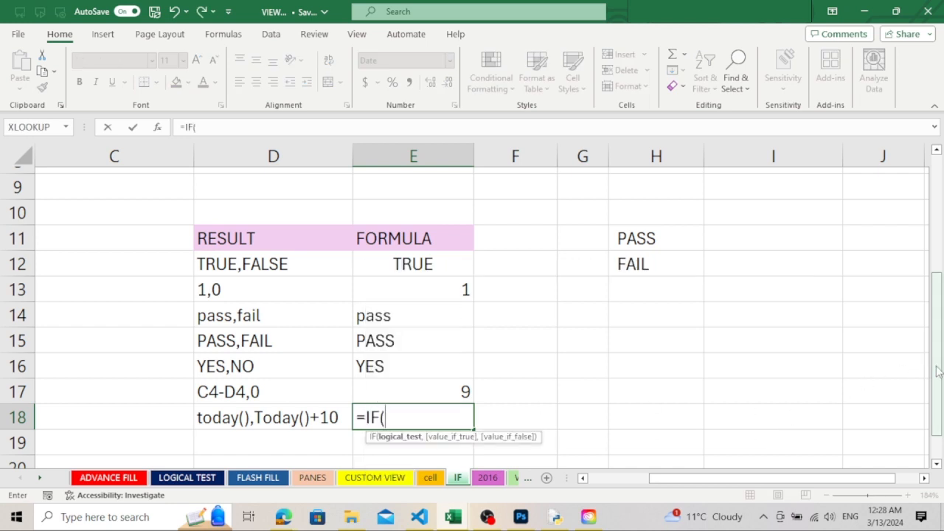
pyautogui.moveTo(936, 372); pyautogui.dragTo(936, 339)
pyautogui.click(343, 189)
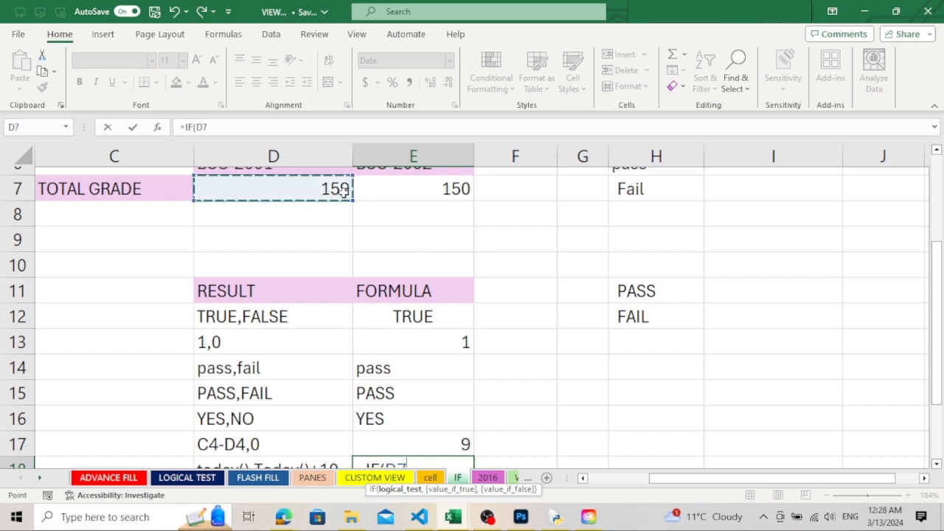
pyautogui.write('>')
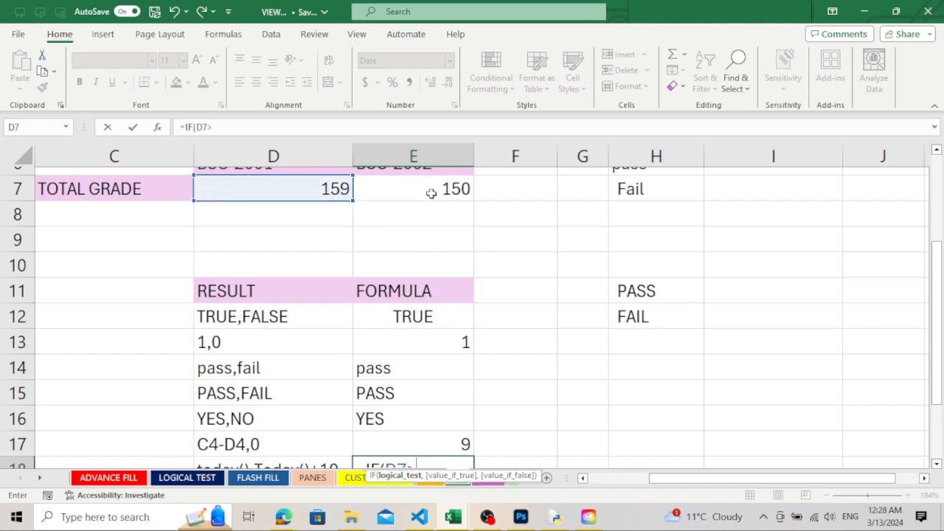
pyautogui.click(428, 190)
pyautogui.moveTo(940, 304); pyautogui.dragTo(941, 339)
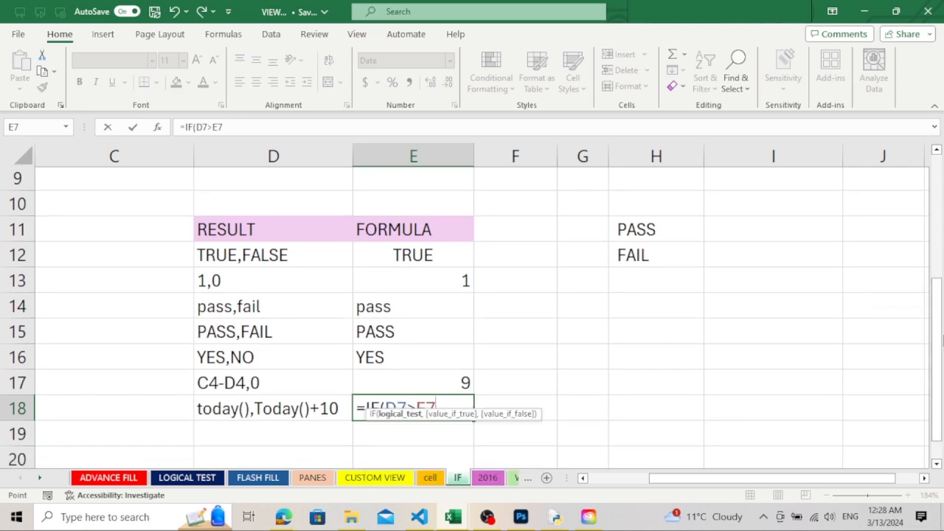
pyautogui.write(',')
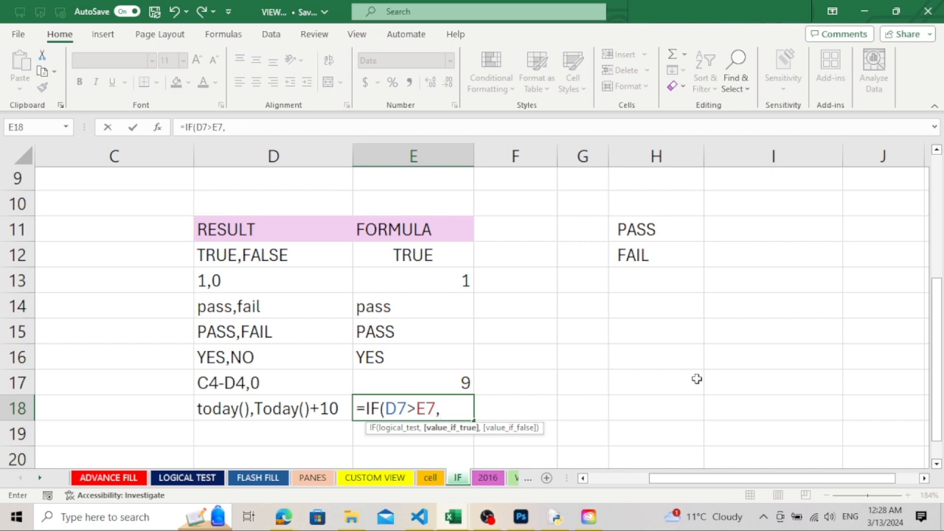
pyautogui.write('today')
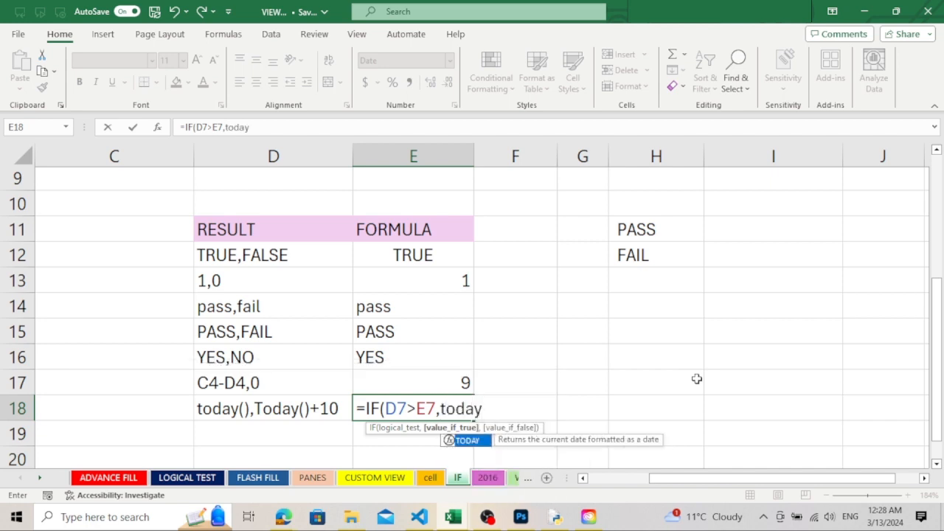
pyautogui.write('()')
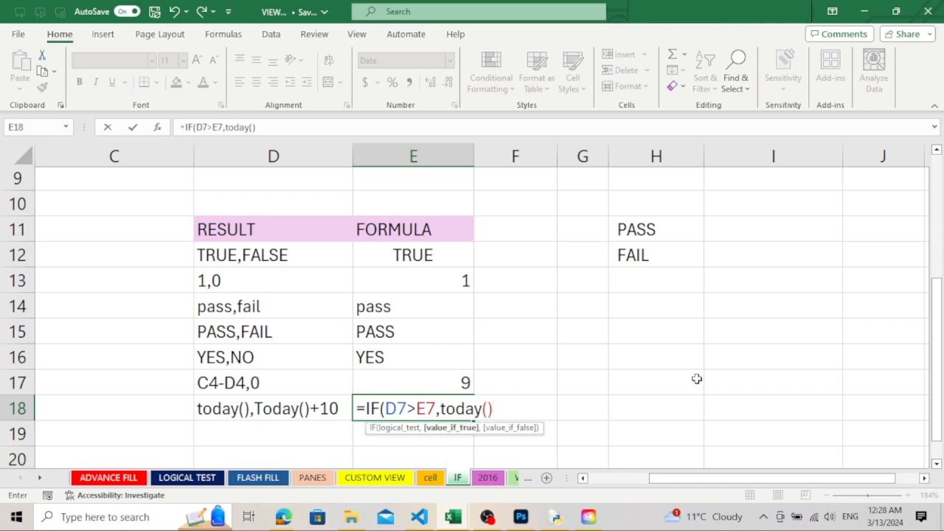
pyautogui.write(',')
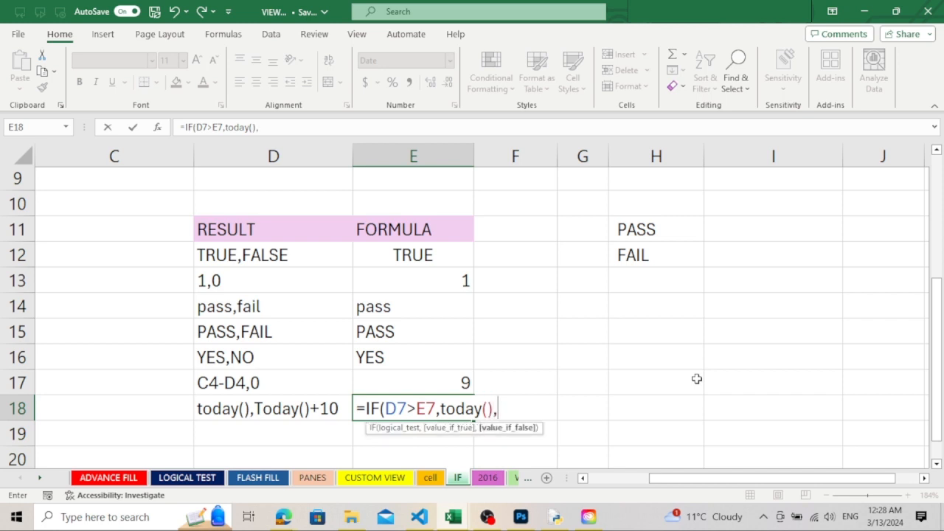
pyautogui.write('today')
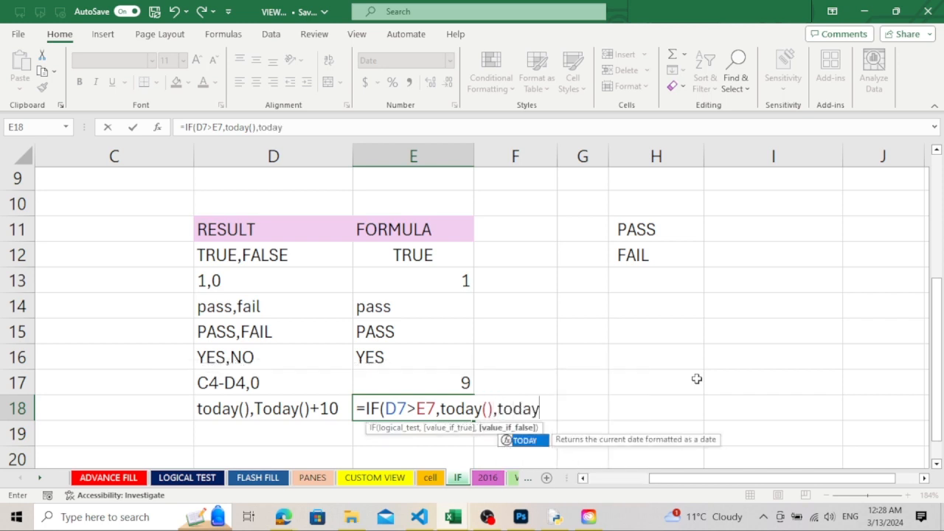
pyautogui.write('+')
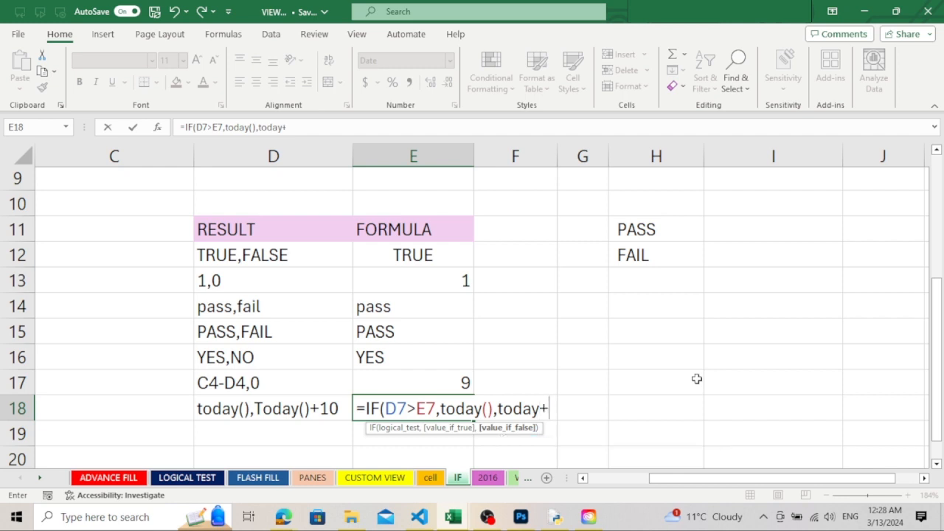
# Complete the E18 formula with TODAY() as the true result and TODAY()+10 as the false result
pyautogui.press('BackSpace')
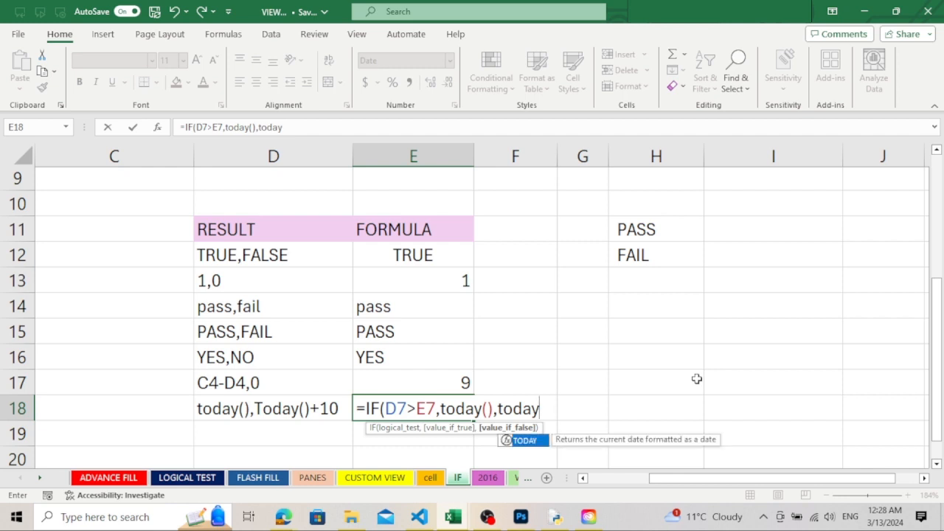
pyautogui.write('(')
pyautogui.write(')+')
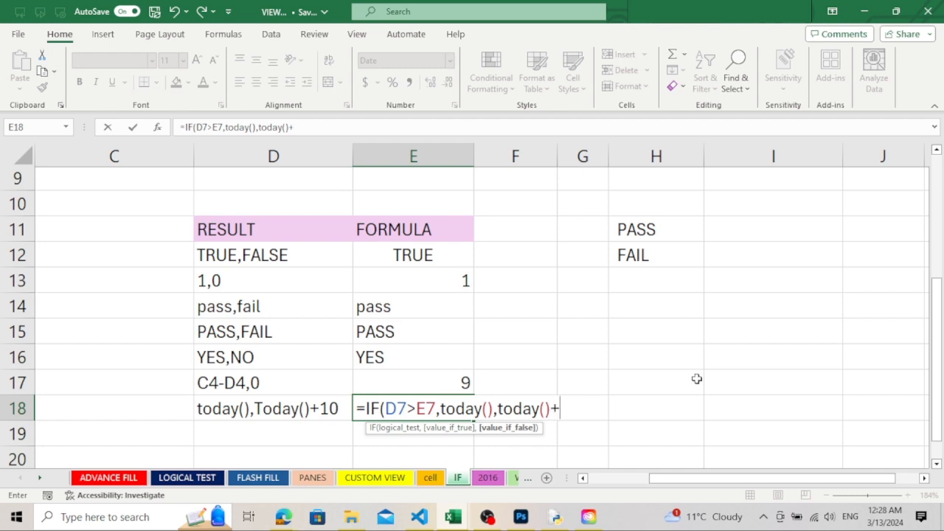
pyautogui.write('10)')
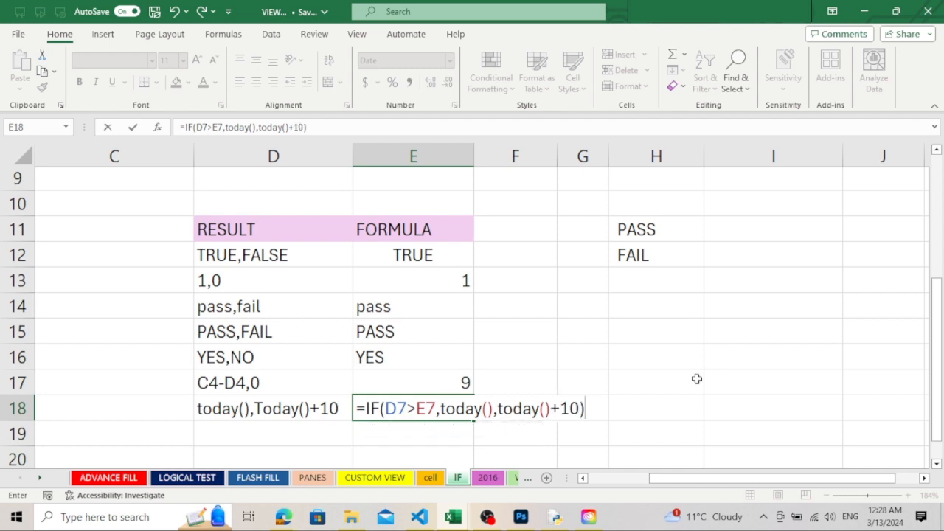
pyautogui.press('Return')
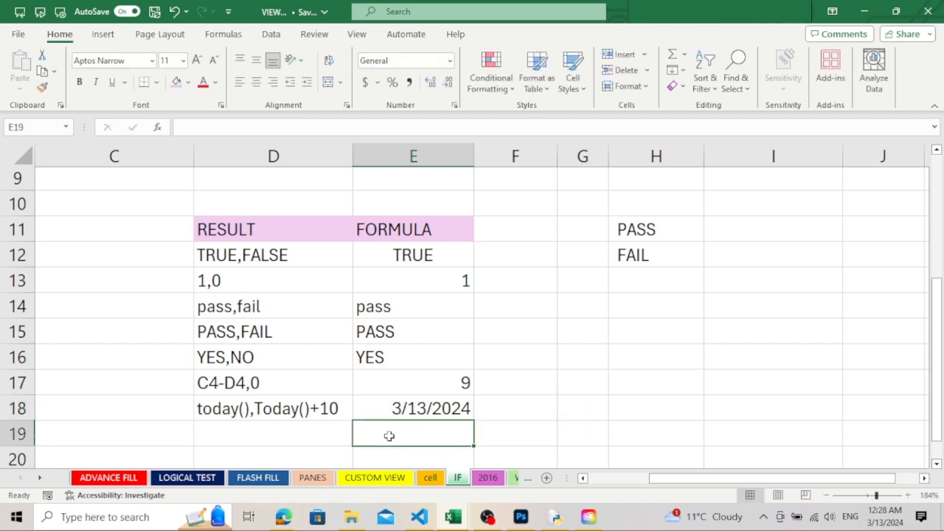
# Try the Long Date number format on E18 and switch the cell back to Short Date
pyautogui.click(447, 404)
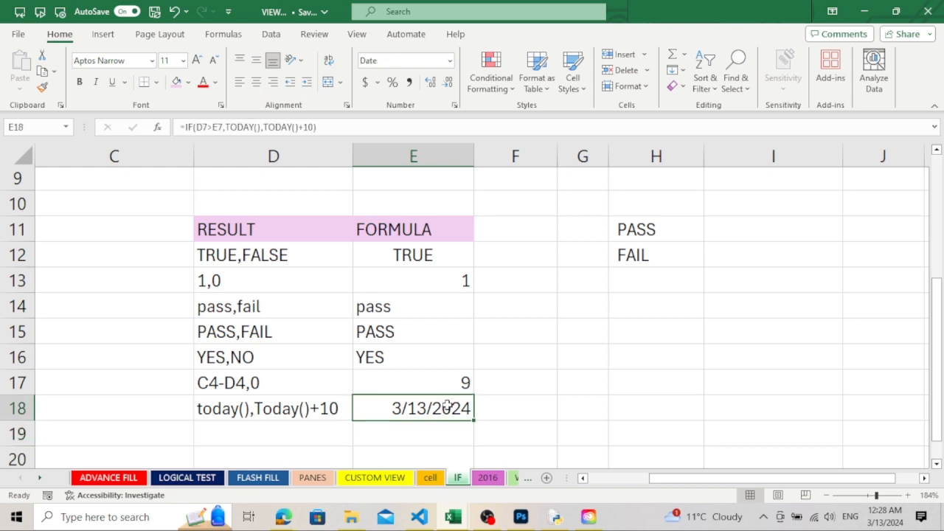
pyautogui.click(449, 61)
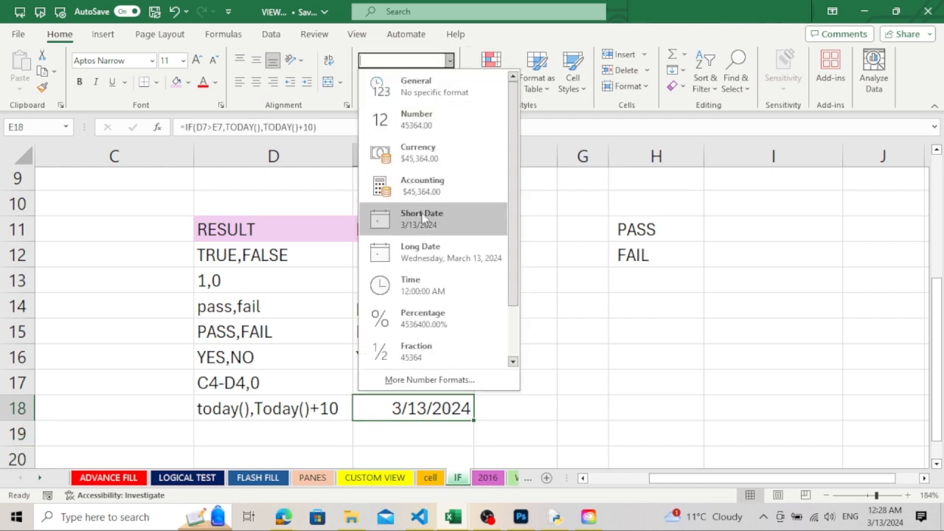
pyautogui.click(421, 258)
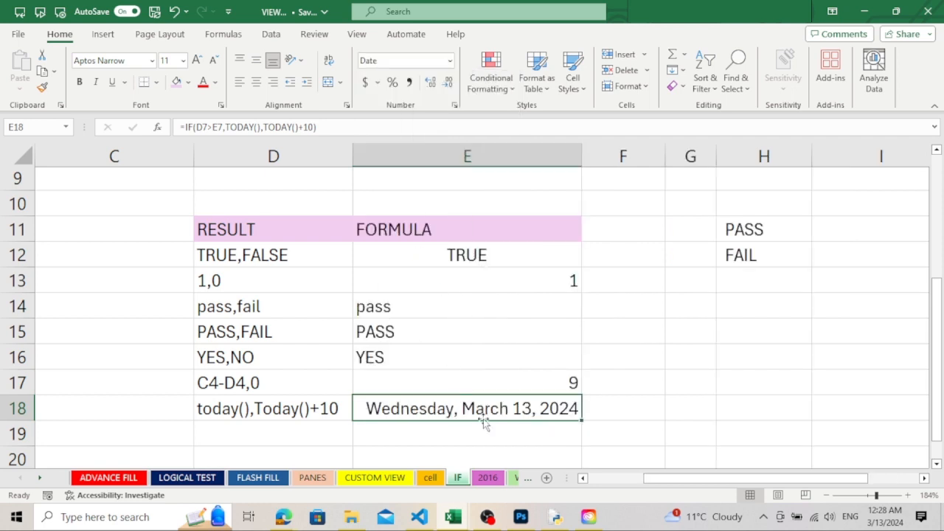
pyautogui.click(450, 60)
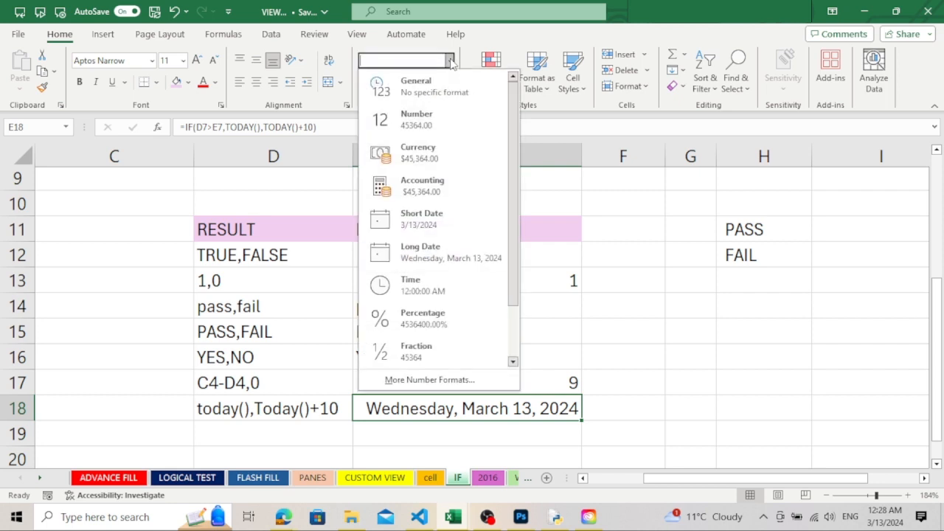
pyautogui.click(432, 215)
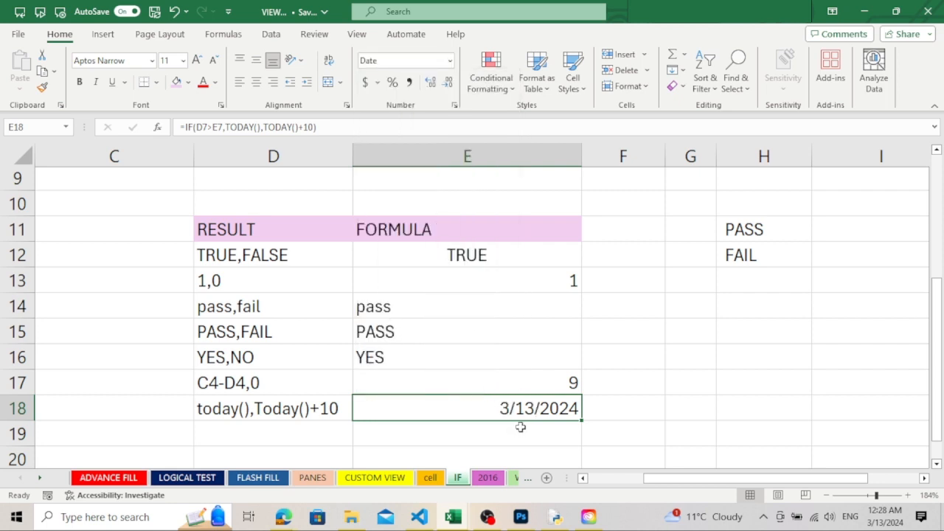